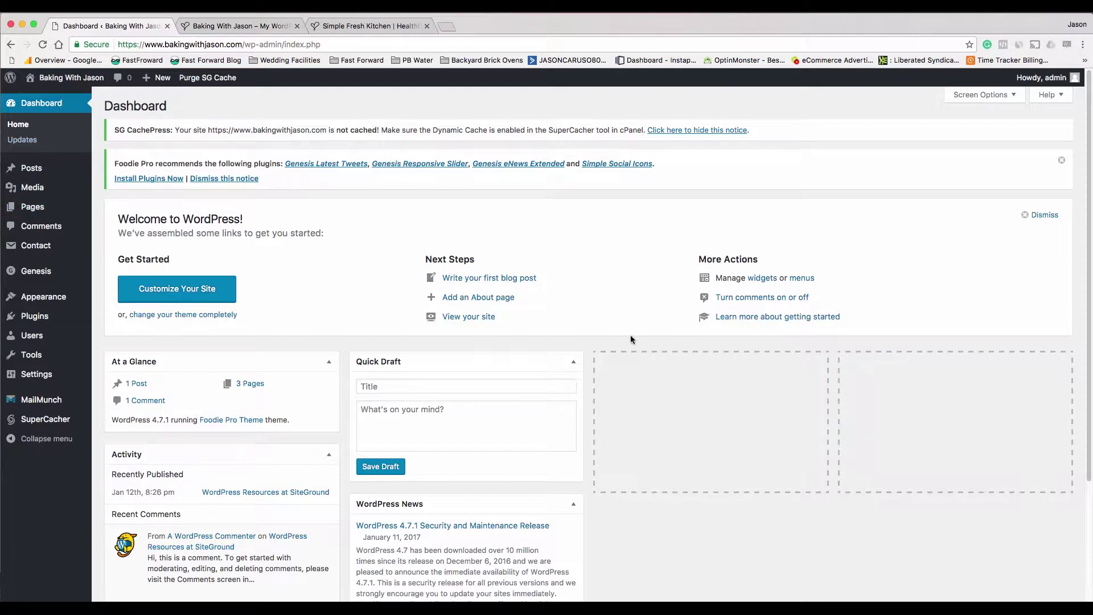
- Dismiss the Foodie Pro recommended plugins notice and look over the dashboard widgets
scroll(604, 211, down, 3)
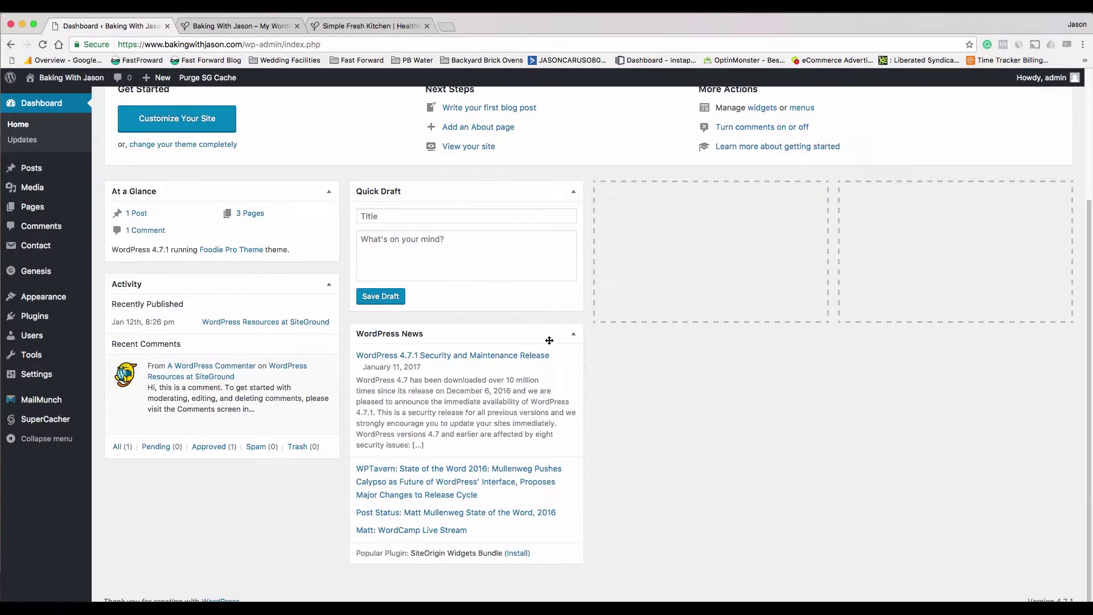
scroll(432, 420, up, 3)
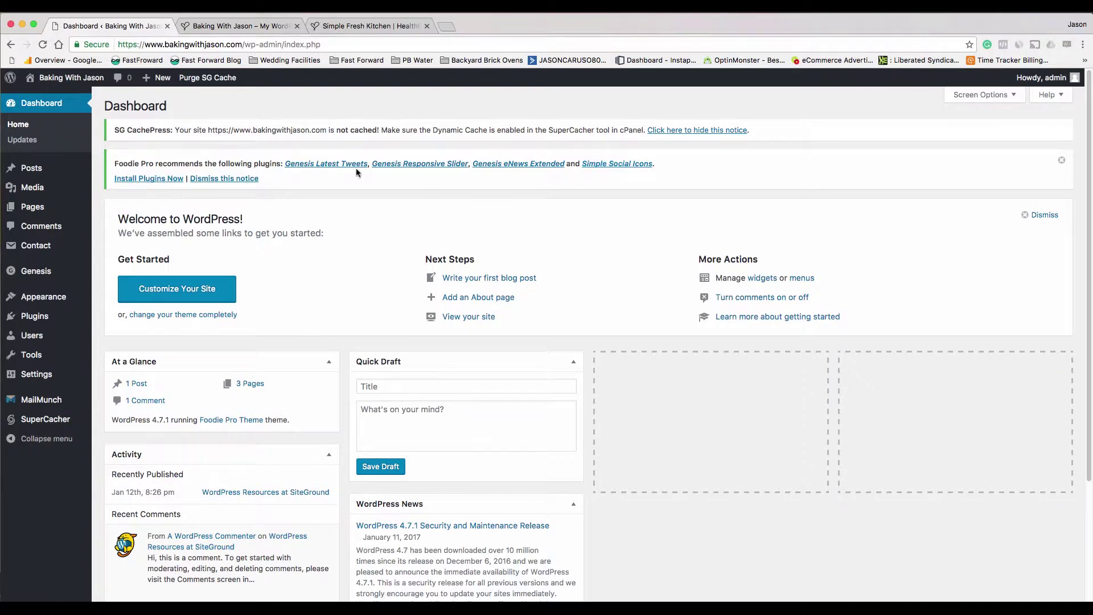
click(250, 178)
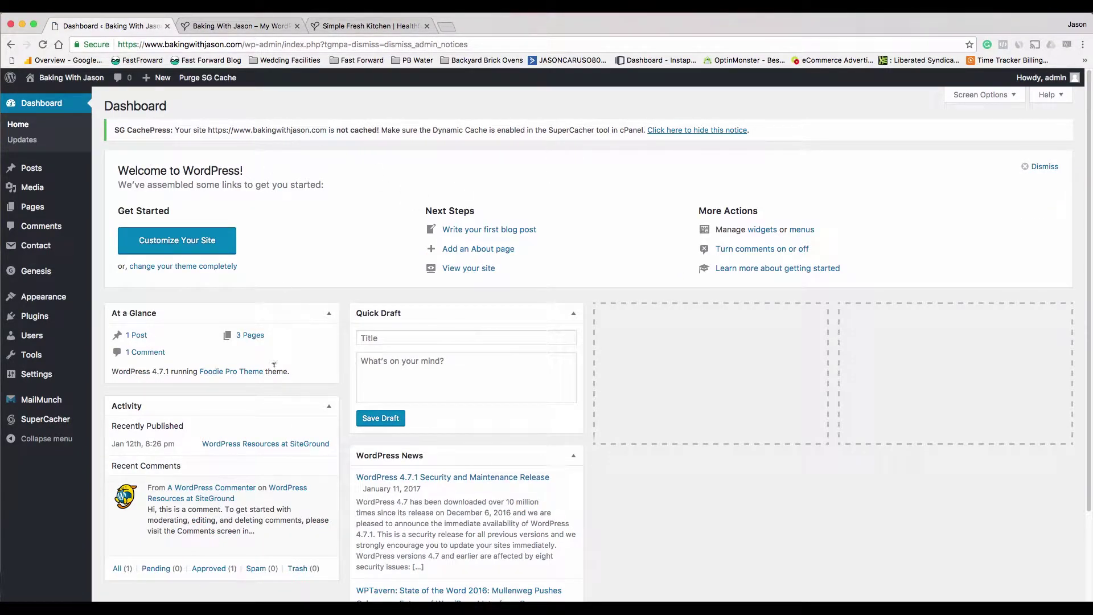
scroll(127, 397, down, 1)
scroll(127, 397, down, 3)
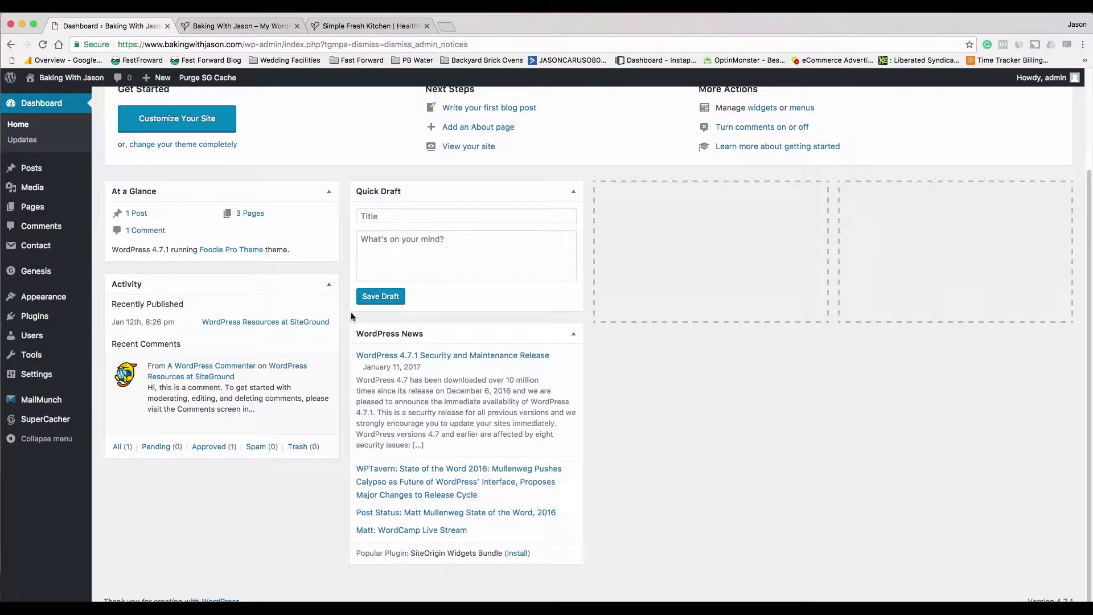
scroll(700, 471, up, 3)
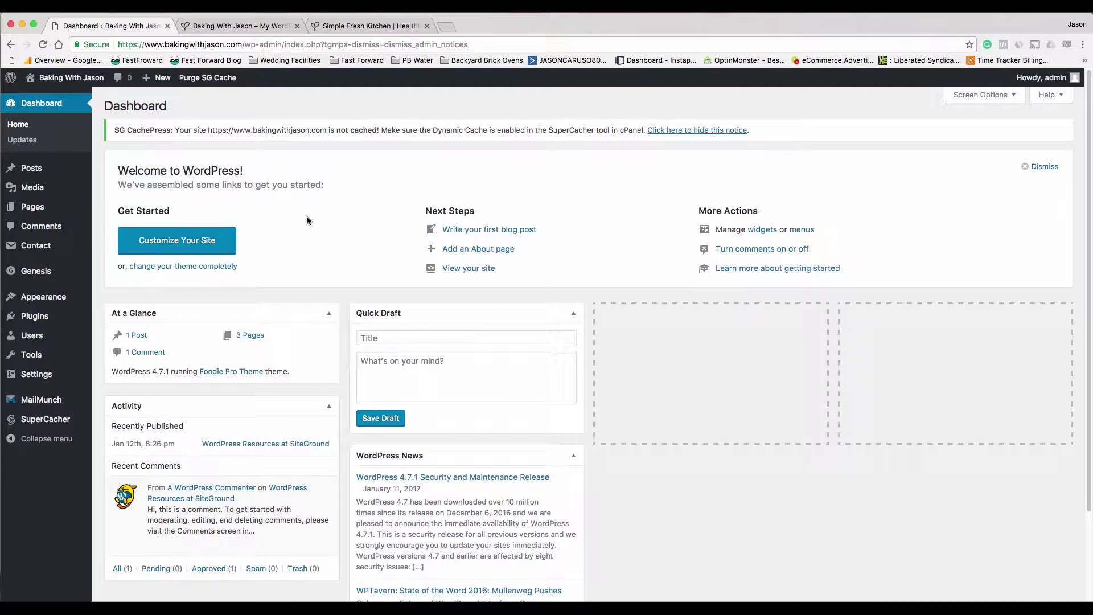
- Examine how blog posts are laid out on the Simple Fresh Kitchen home page
mouse_move(32, 175)
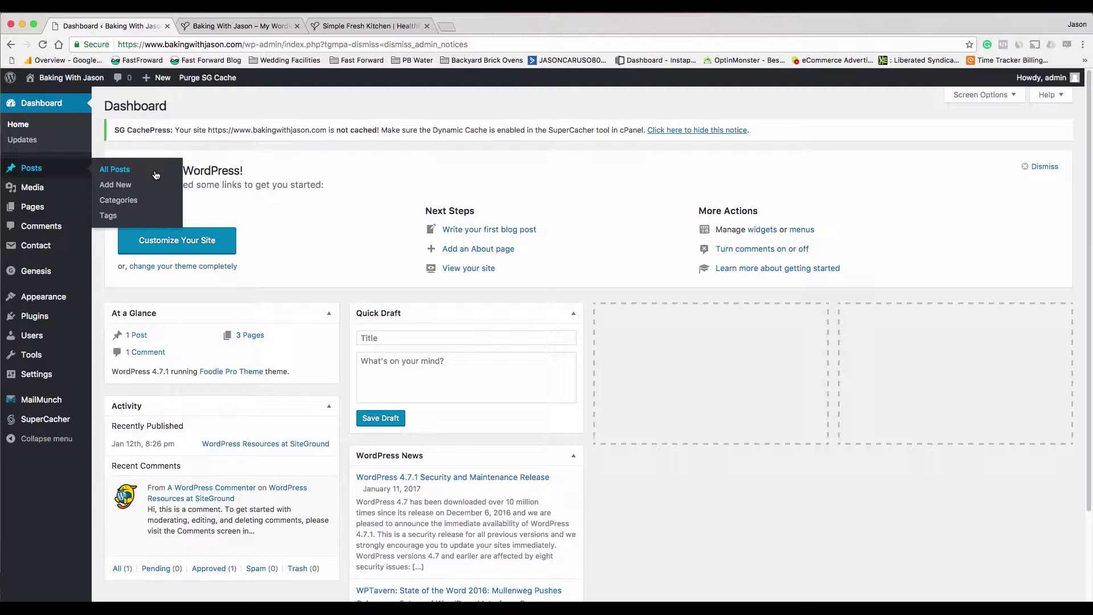
click(357, 26)
scroll(1017, 292, down, 8)
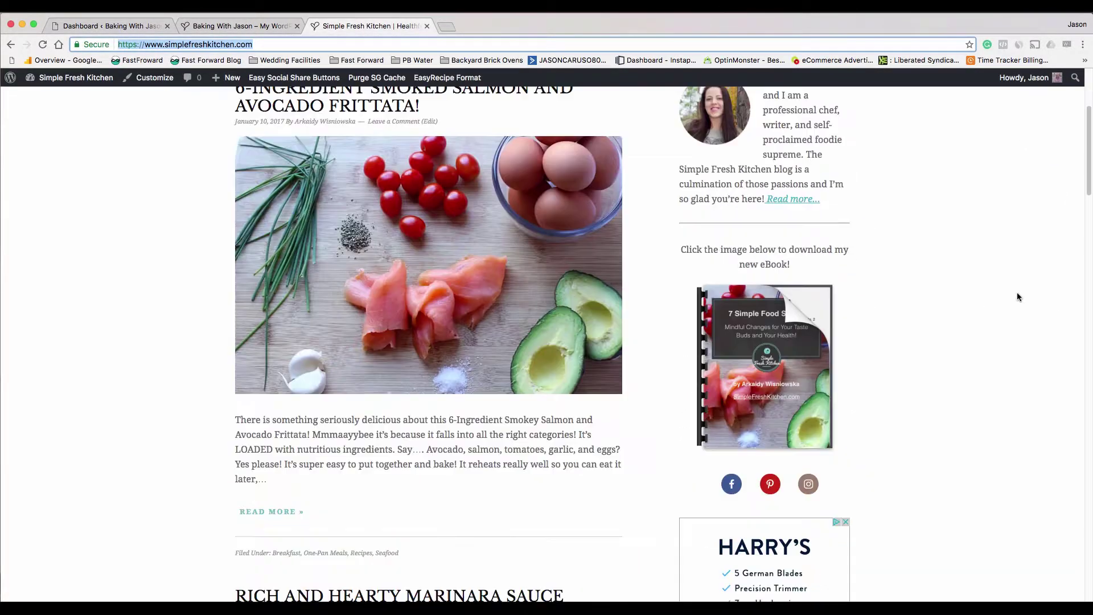
scroll(1002, 312, down, 5)
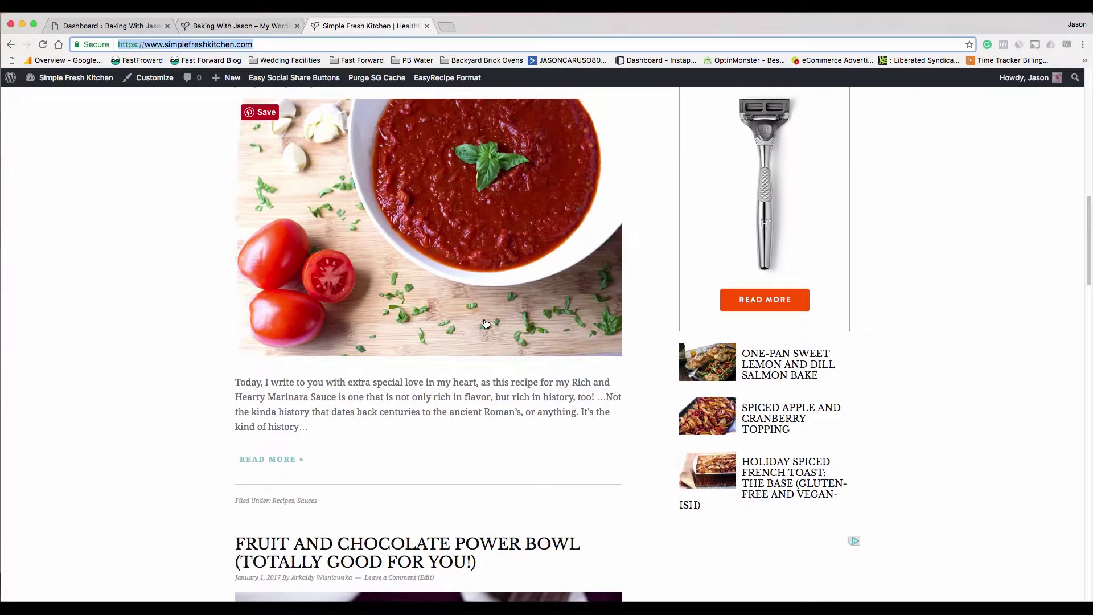
scroll(483, 323, up, 6)
scroll(450, 440, up, 6)
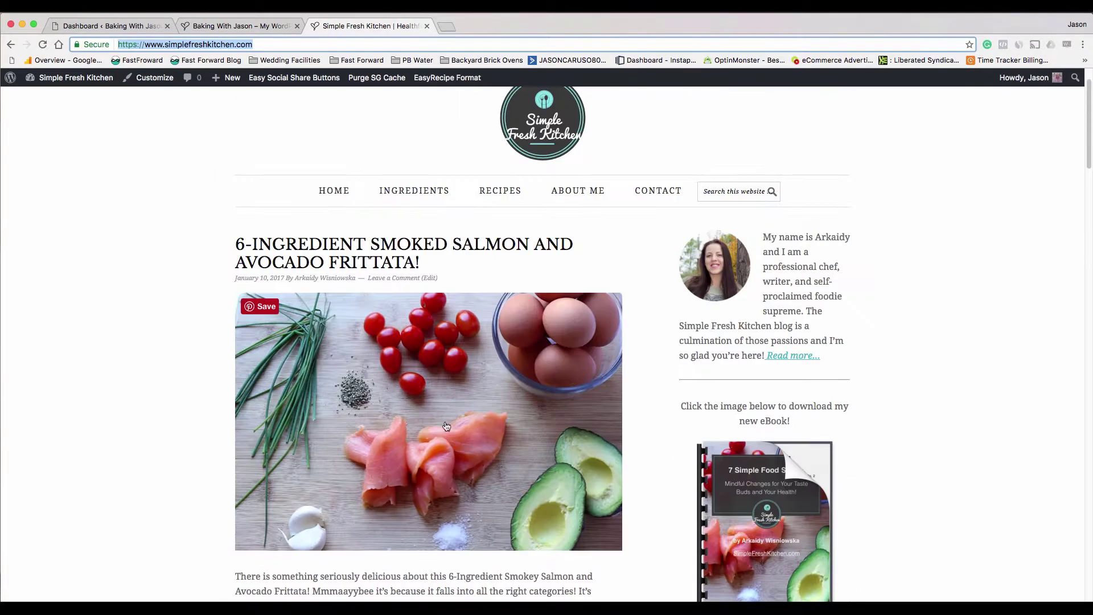
scroll(494, 394, down, 6)
scroll(493, 394, down, 4)
scroll(494, 394, down, 10)
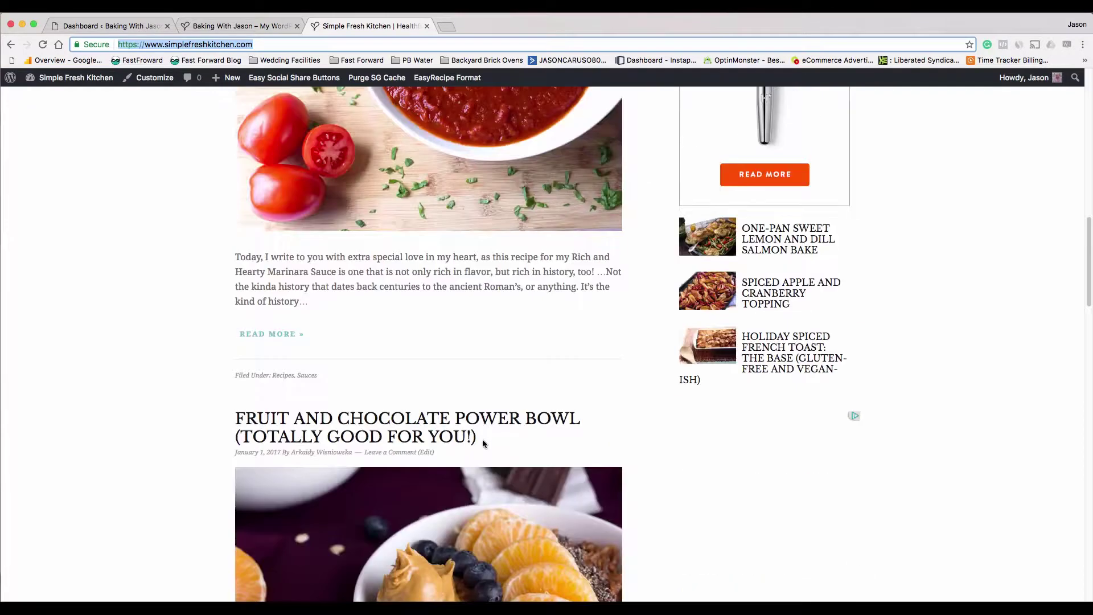
scroll(415, 414, down, 8)
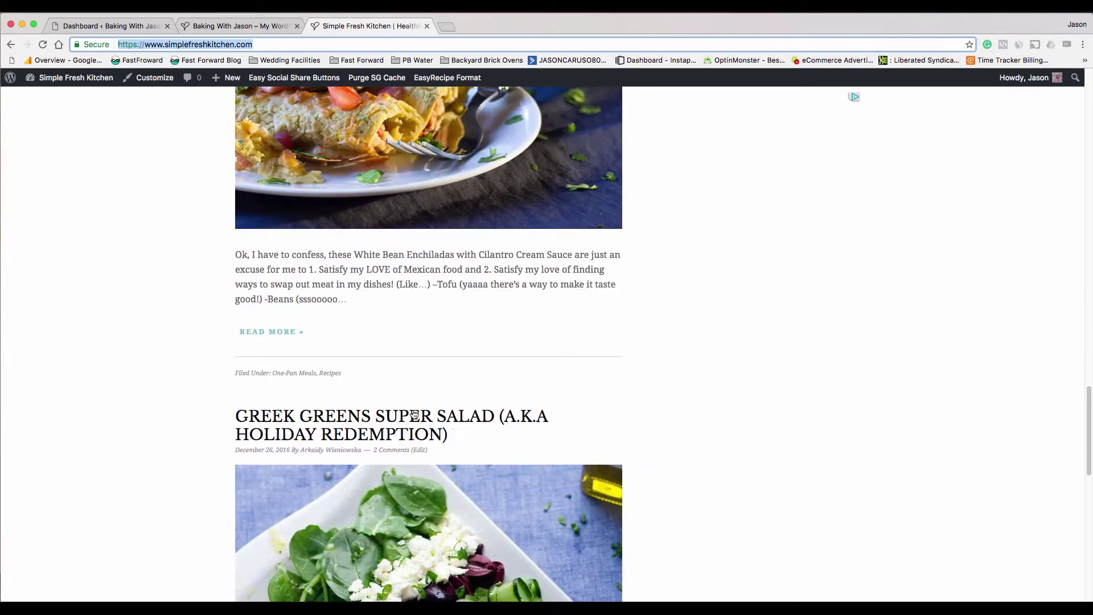
- View a blank new post and the post categories page in the Baking With Jason admin
click(112, 29)
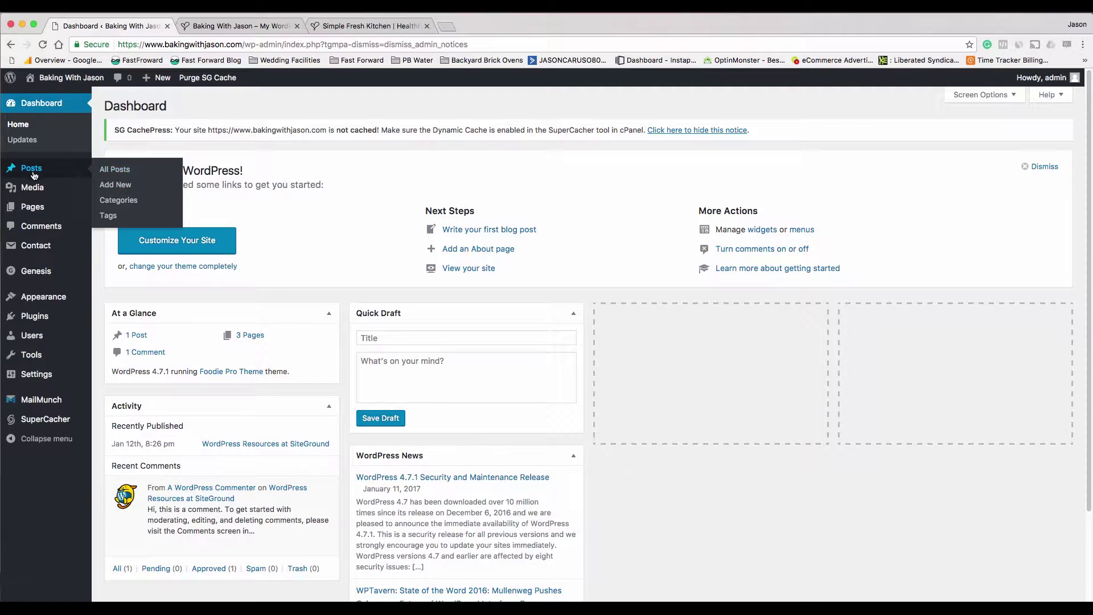
click(129, 186)
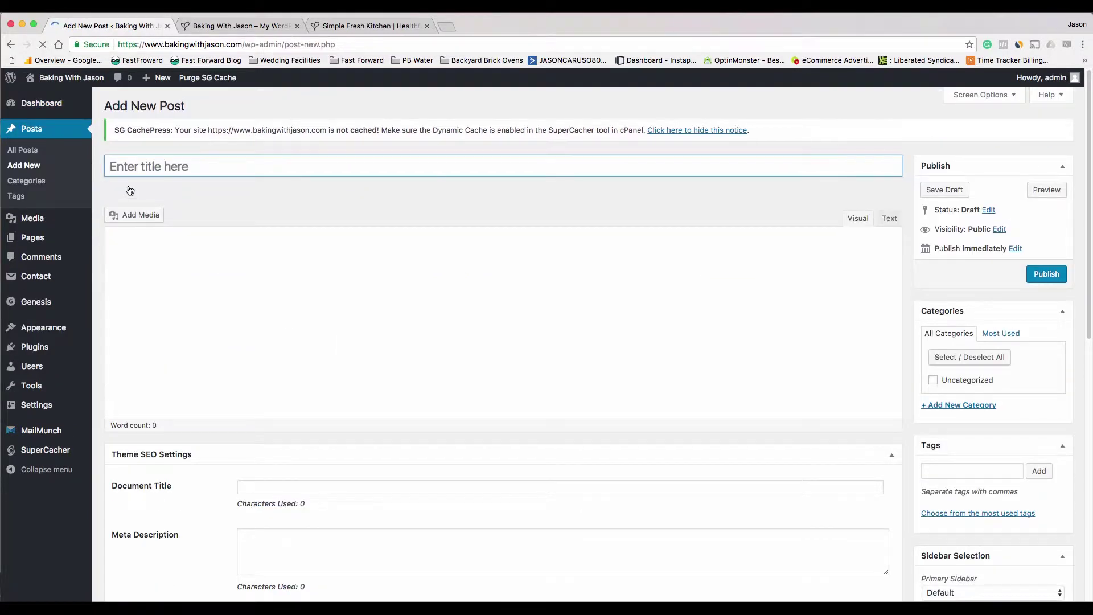
click(155, 163)
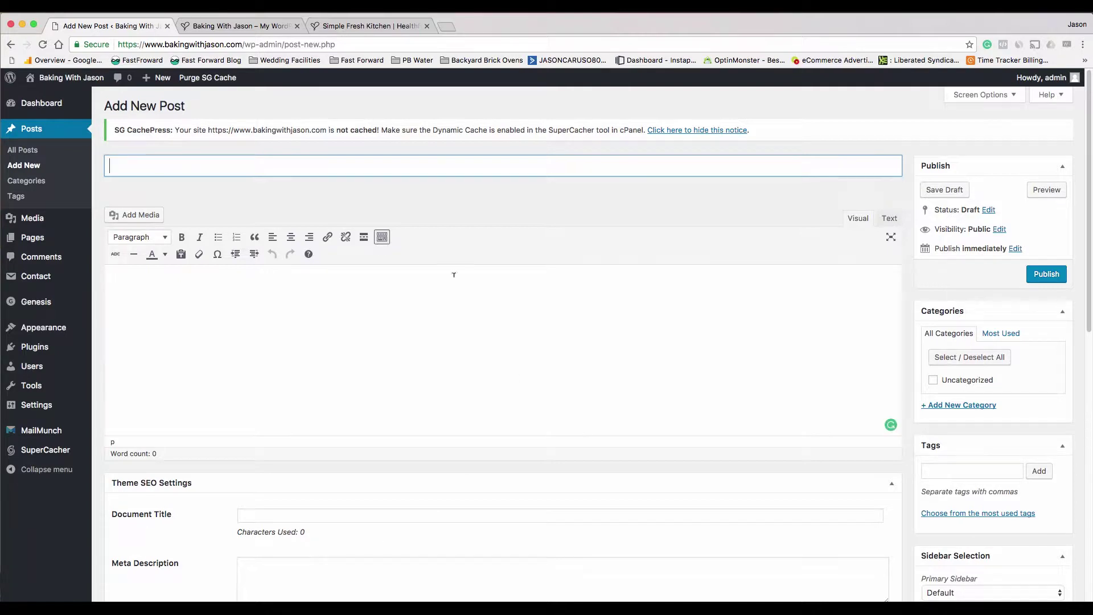
click(529, 239)
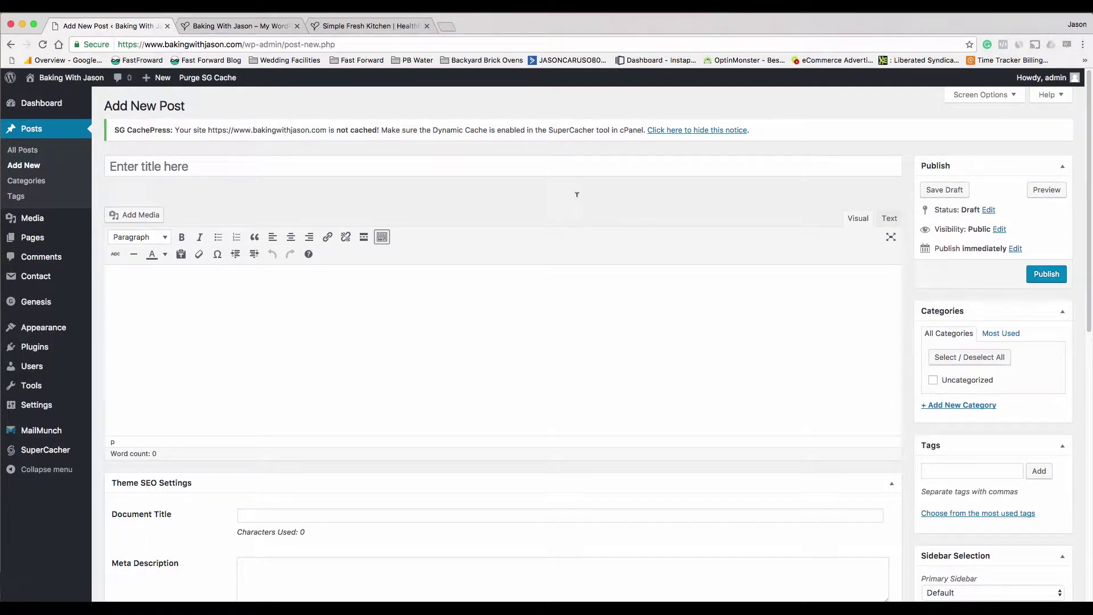
click(37, 181)
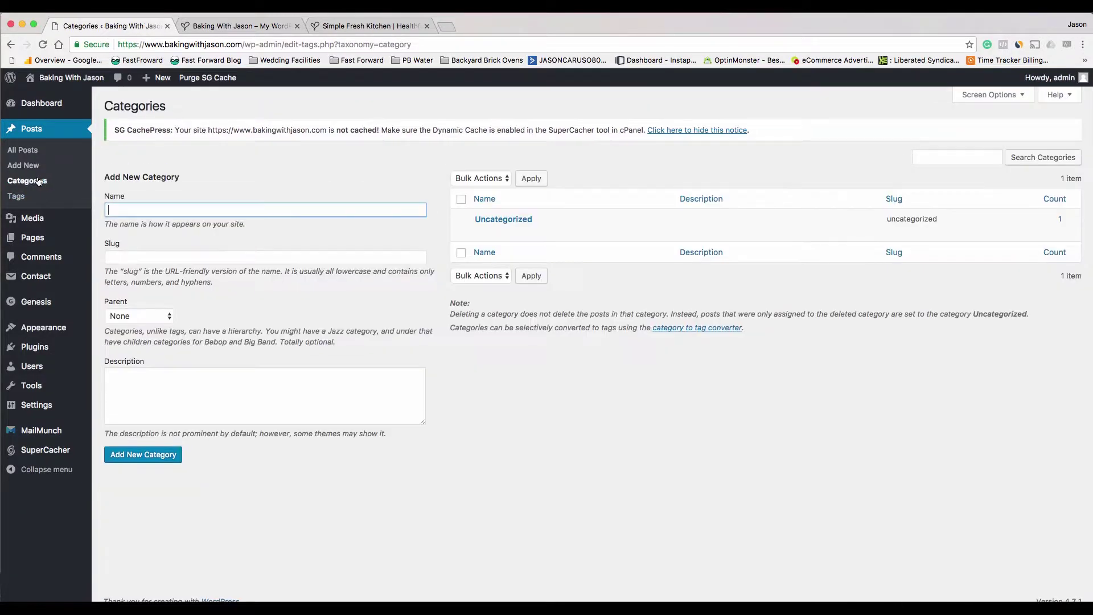
mouse_move(512, 230)
- Examine the category sections on the Recipes page of the Simple Fresh Kitchen site
click(365, 24)
scroll(714, 167, up, 15)
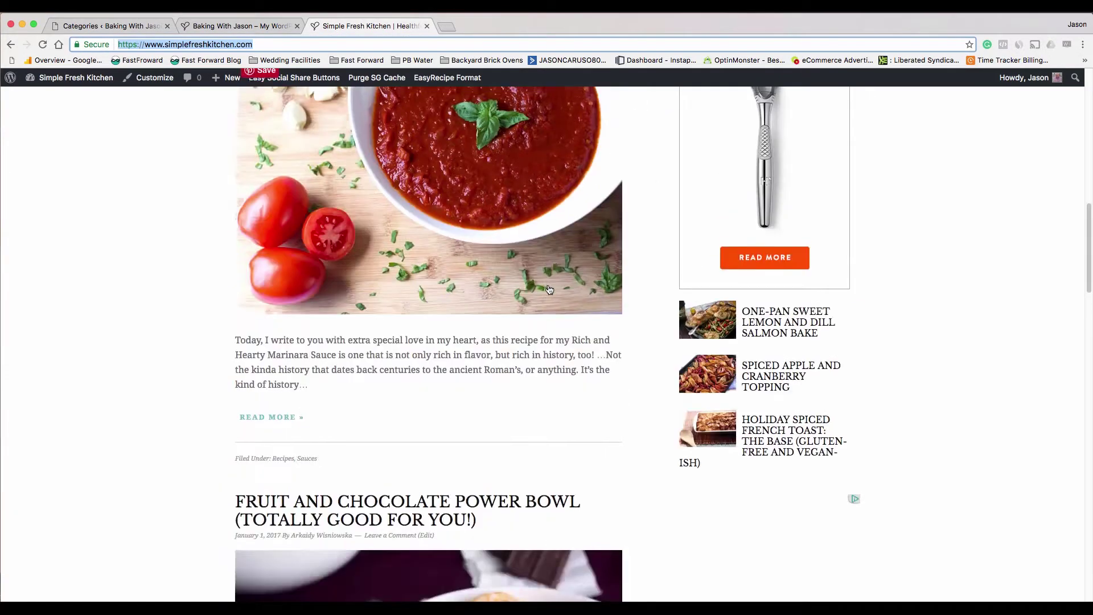
scroll(549, 289, up, 12)
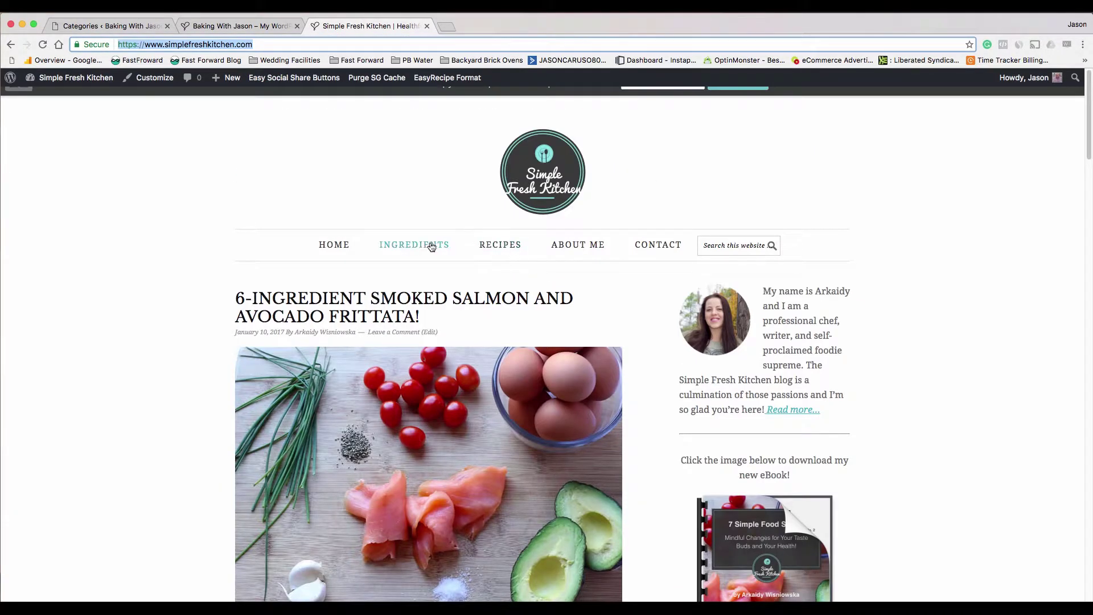
click(494, 245)
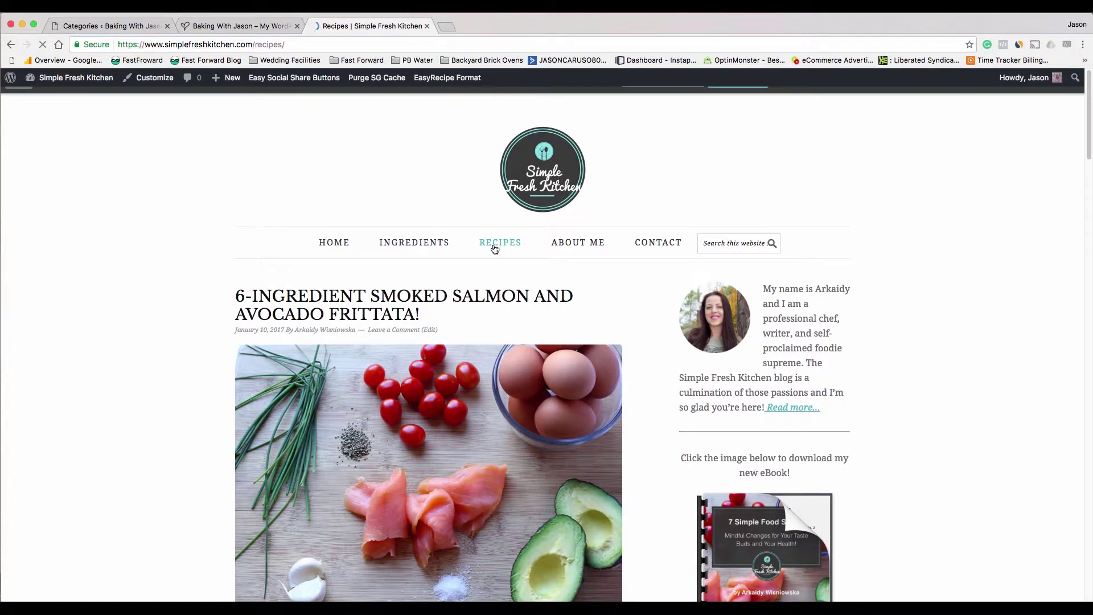
scroll(494, 249, down, 3)
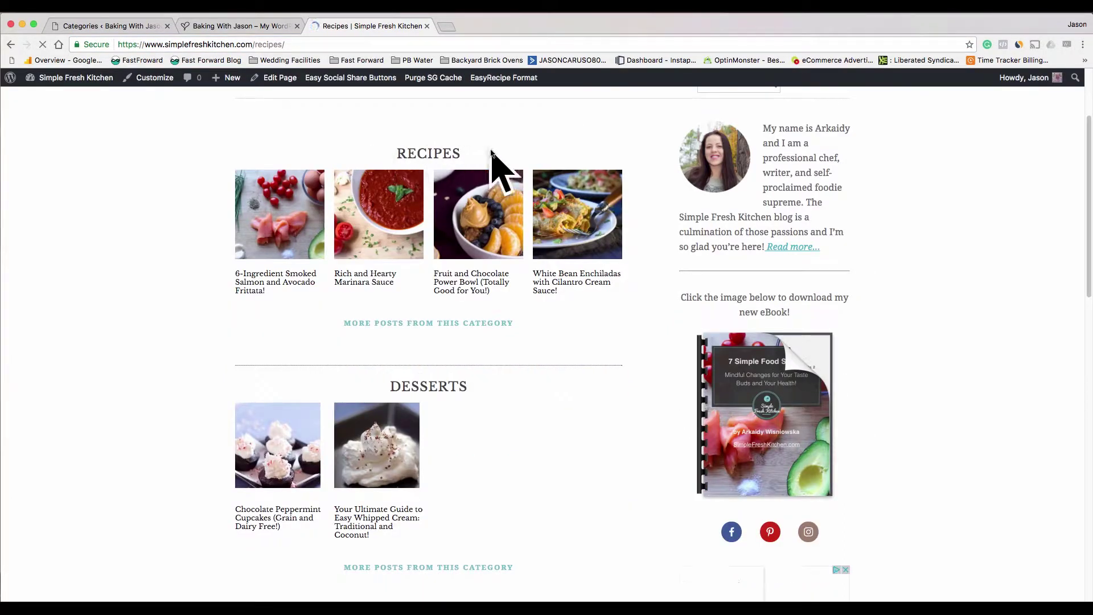
scroll(502, 184, down, 5)
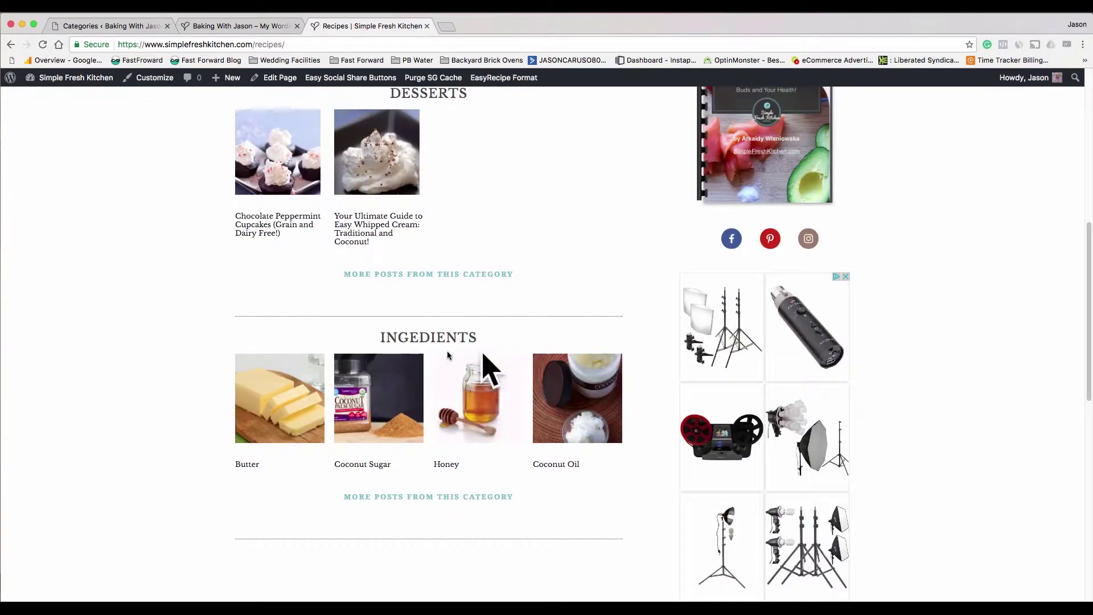
scroll(517, 348, up, 2)
scroll(517, 231, up, 6)
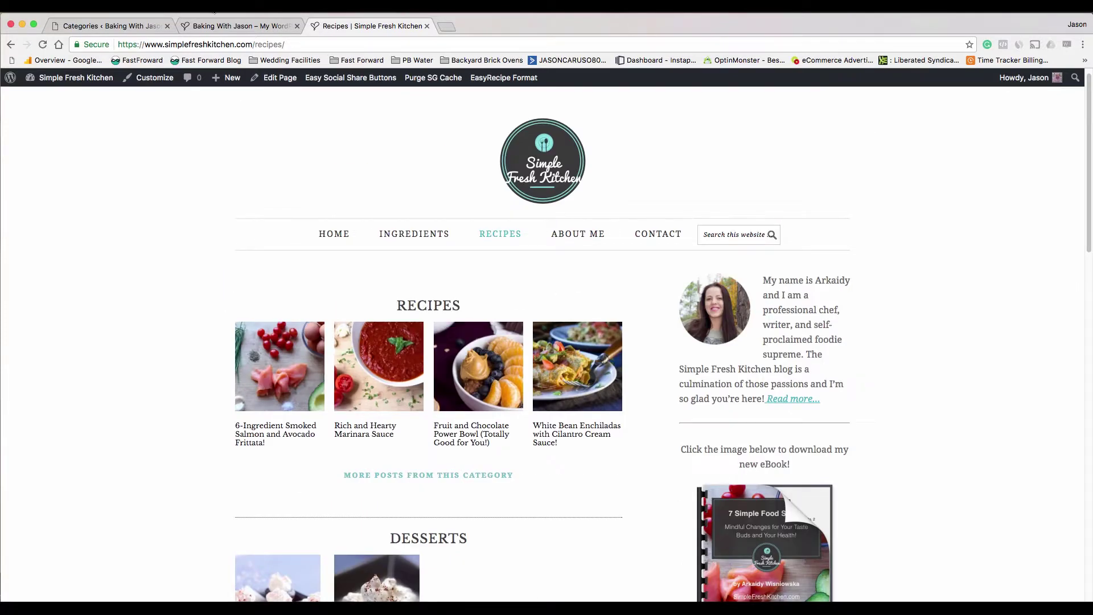
- View the Baking With Jason Media Library and the media insertion dialog of the post "WordPress Resources at SiteGround"
click(127, 26)
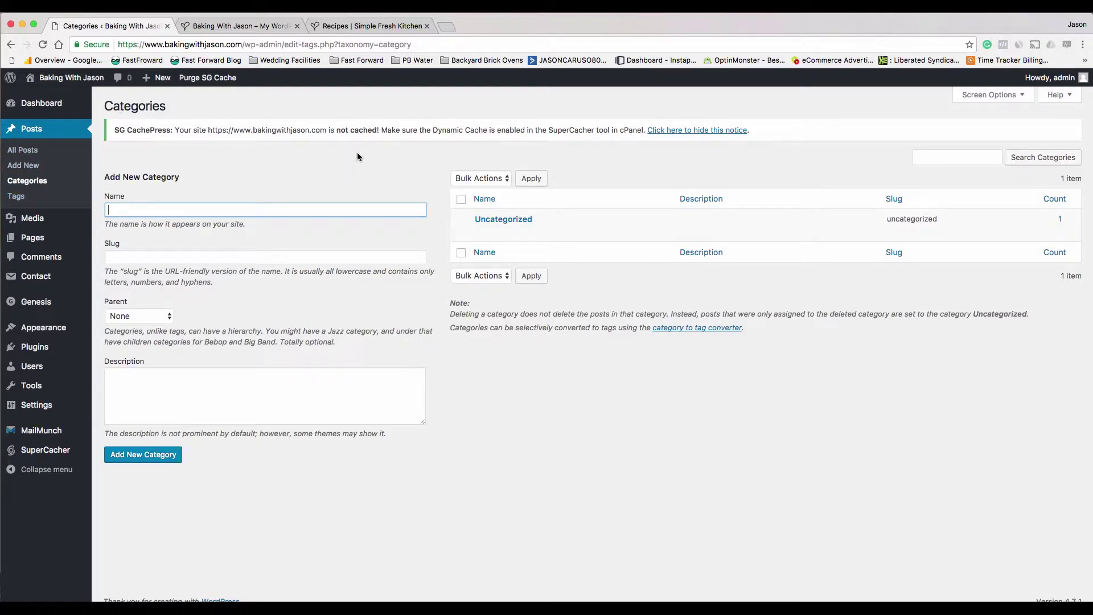
click(39, 219)
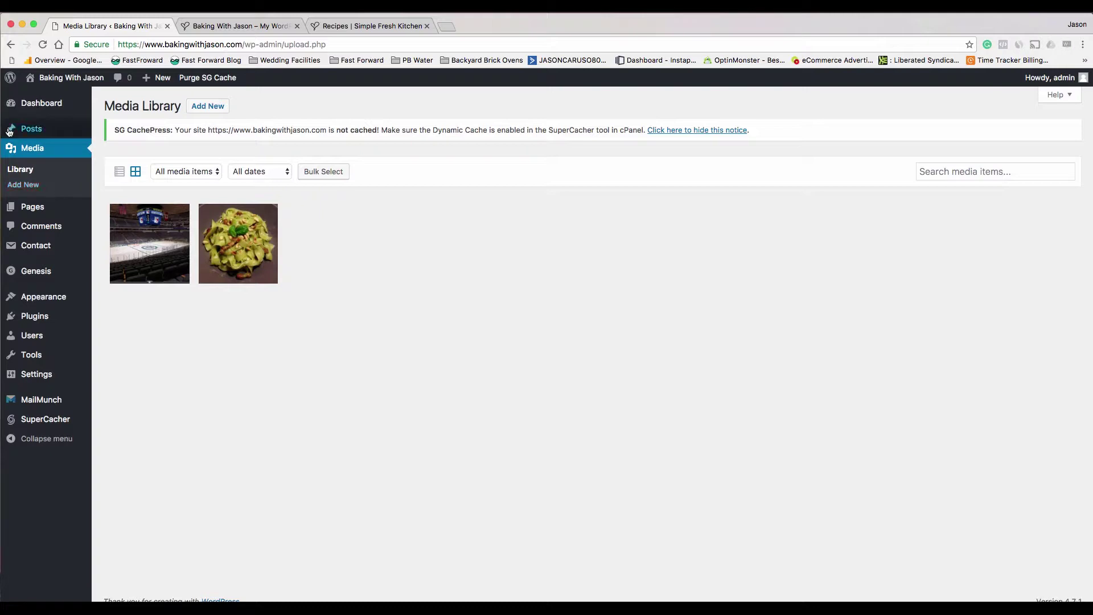
click(111, 131)
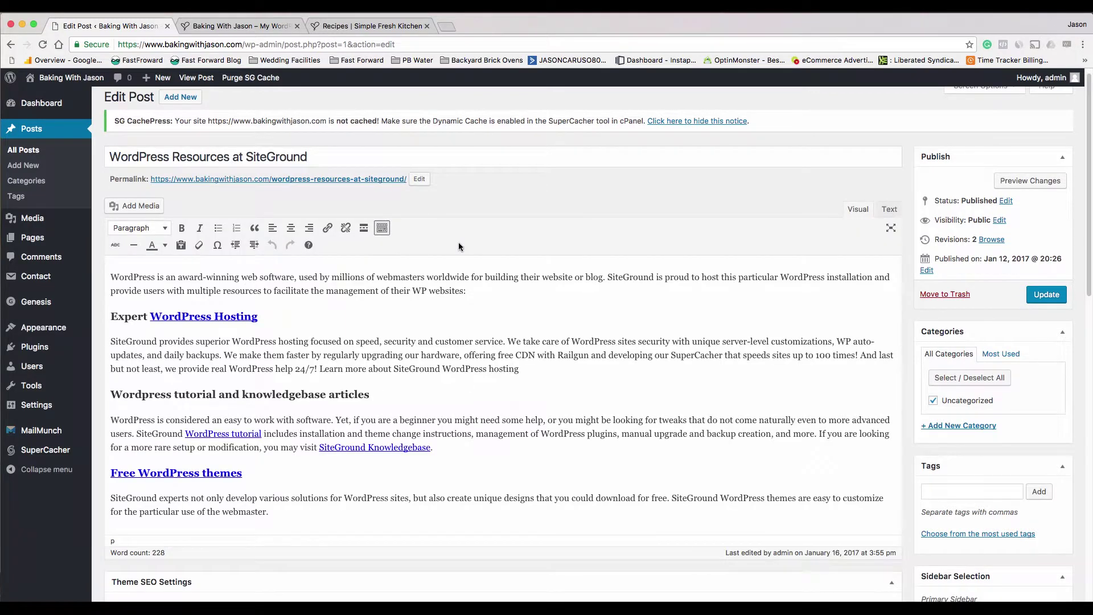
click(149, 208)
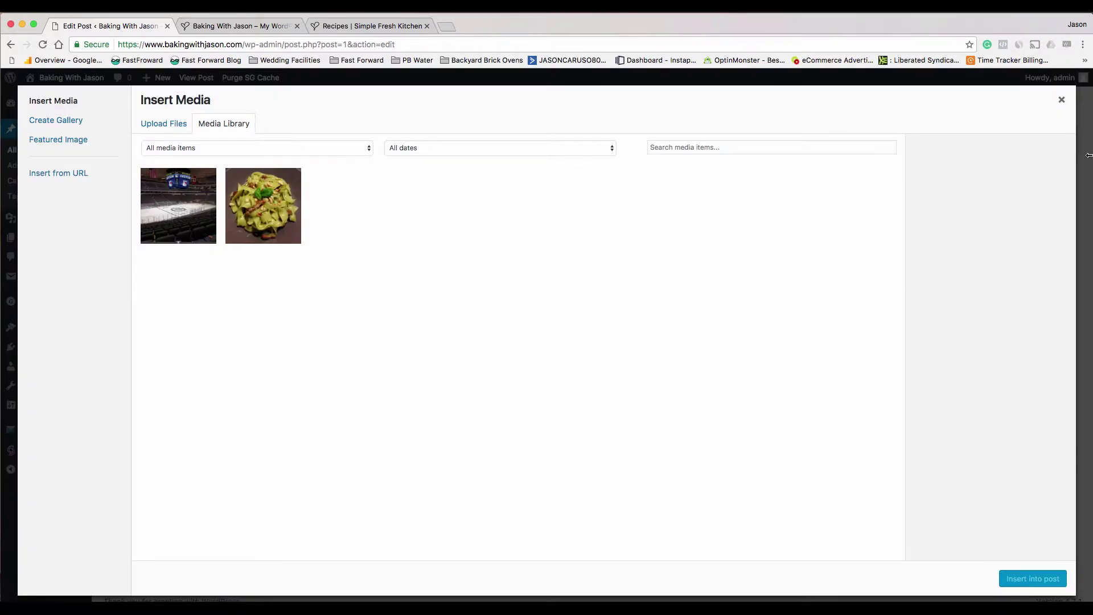
click(1063, 100)
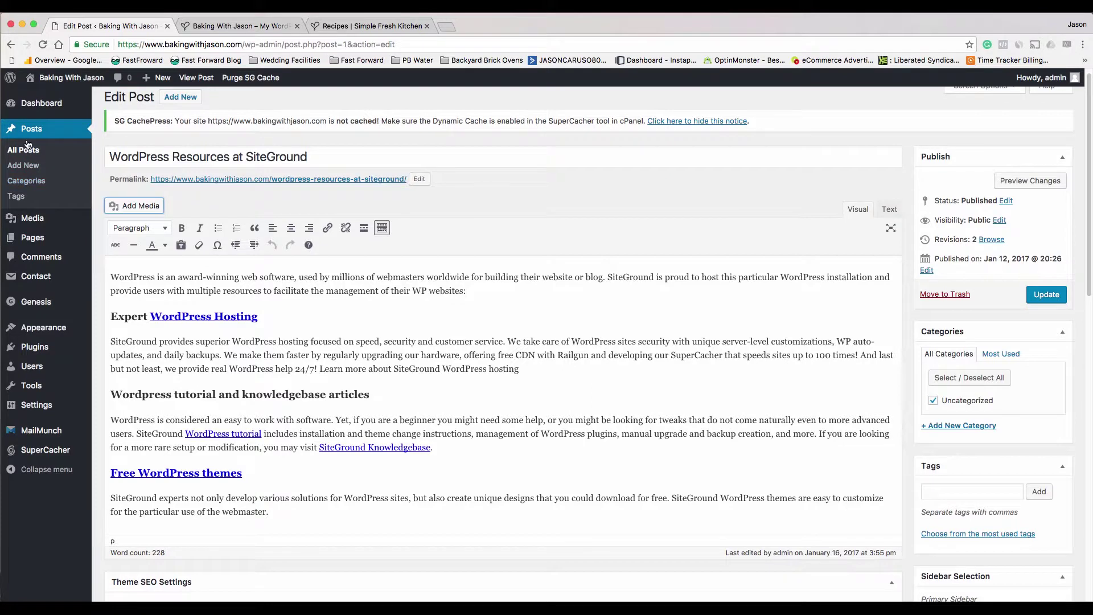
- Open the attachment details of the demo-recipe pasta image in the Media Library and copy its URL
click(34, 218)
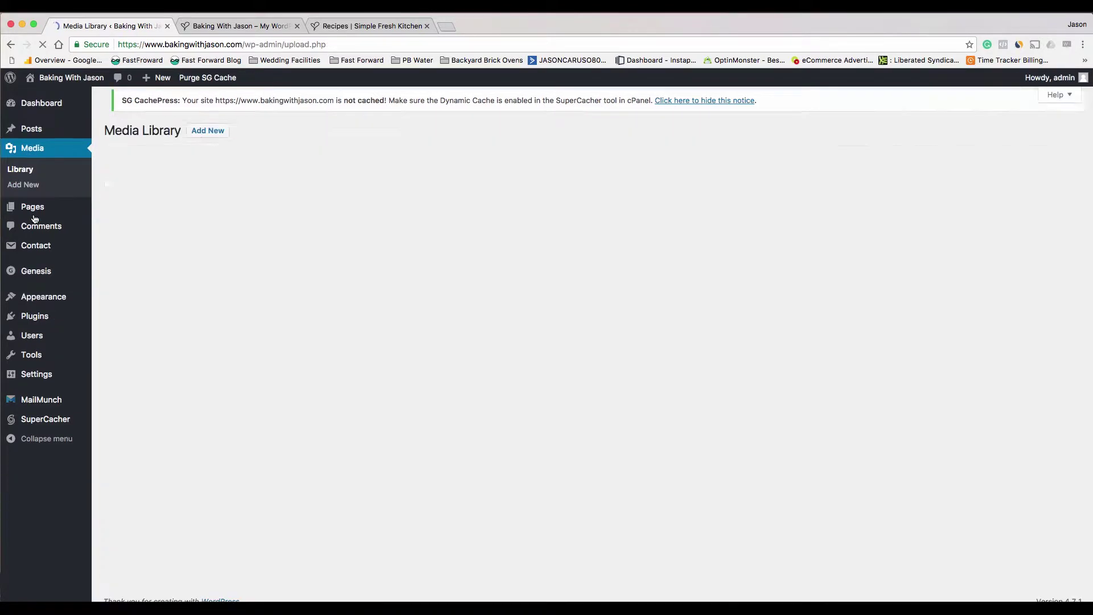
click(264, 230)
click(889, 199)
right_click(890, 199)
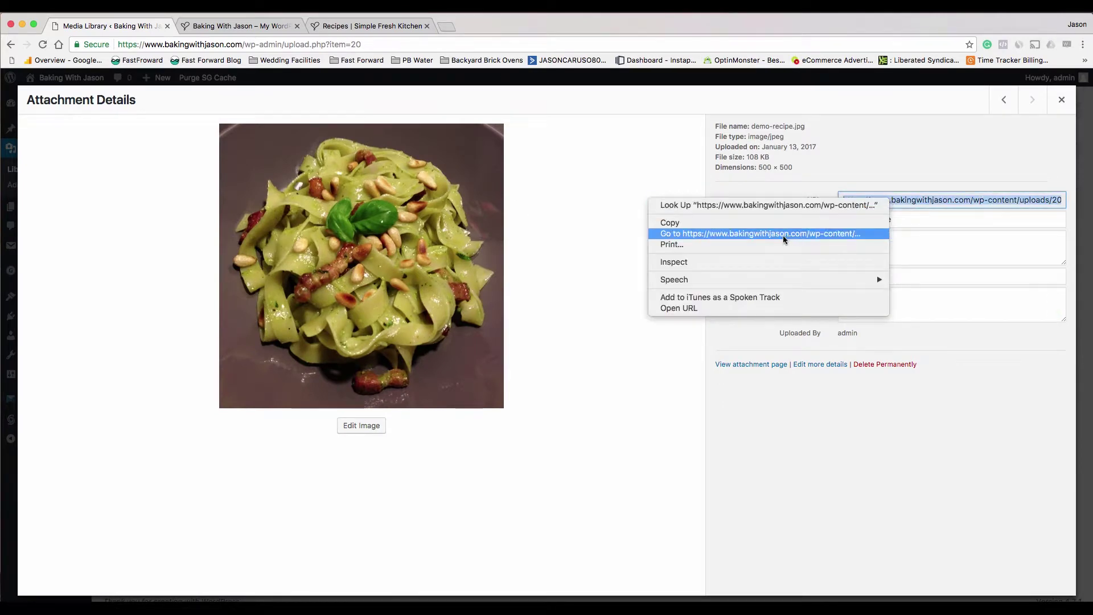
click(757, 223)
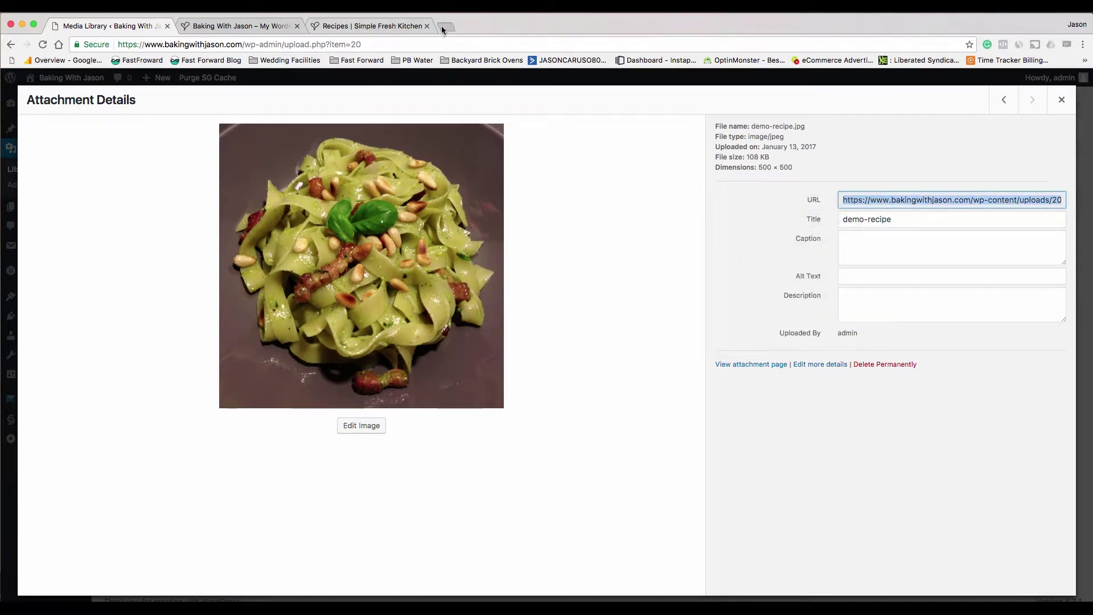
- View the image at its copied URL in a new browser tab, and close that tab and the attachment details
click(445, 26)
key(super+v)
key(Return)
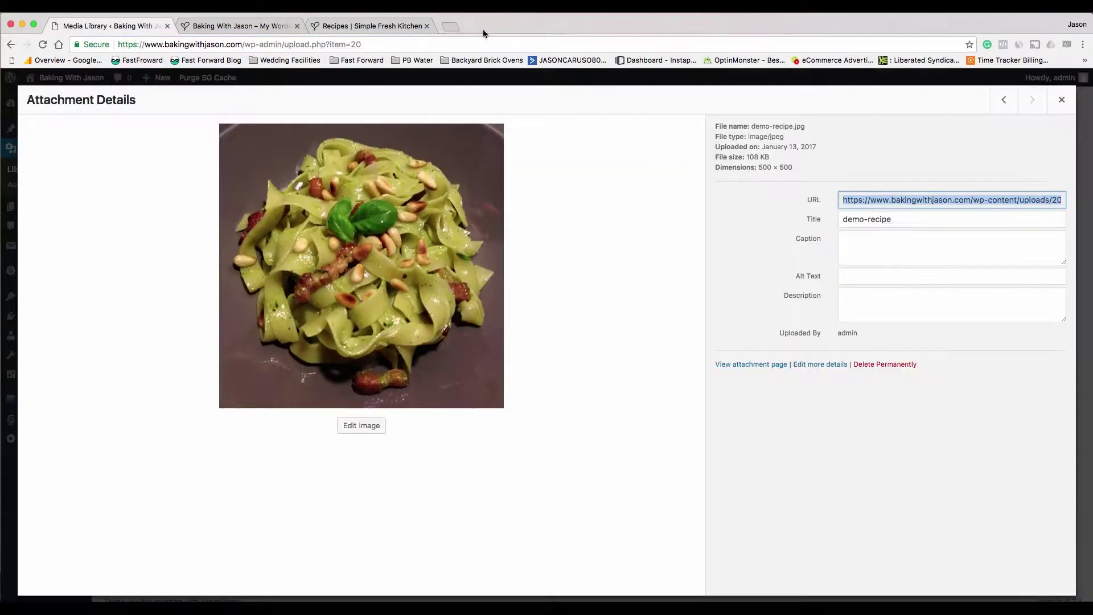
click(557, 26)
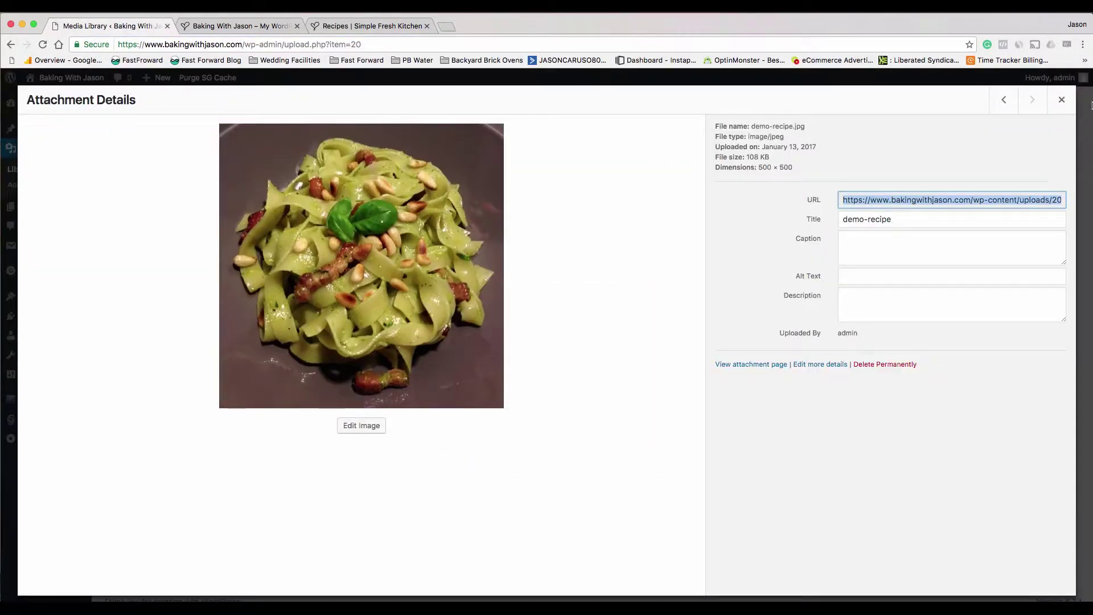
click(1062, 100)
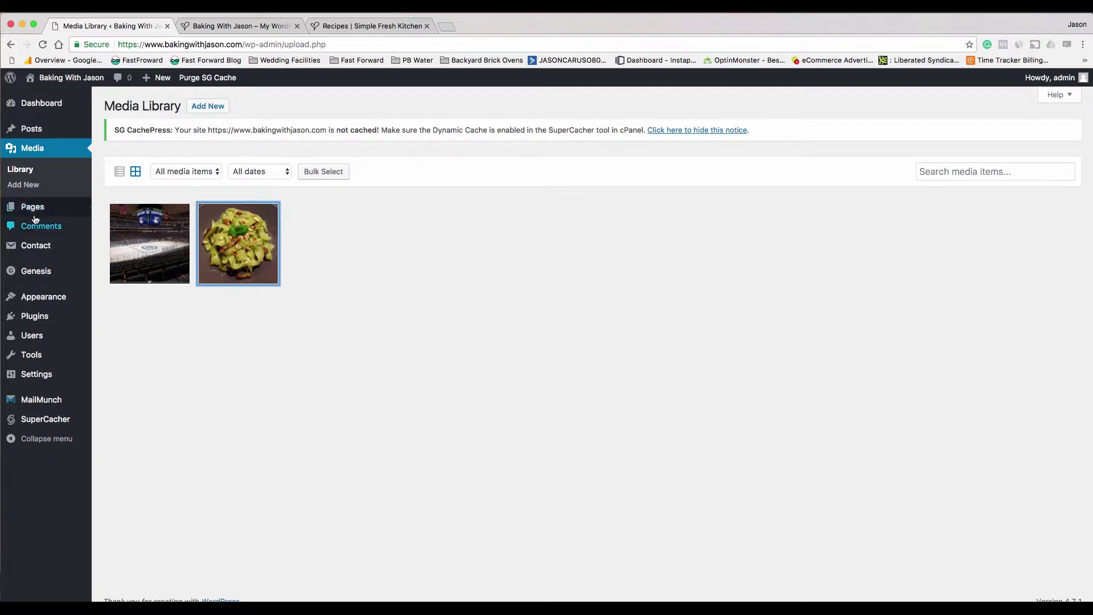
- Open the list of all pages on the Baking With Jason site
mouse_move(67, 216)
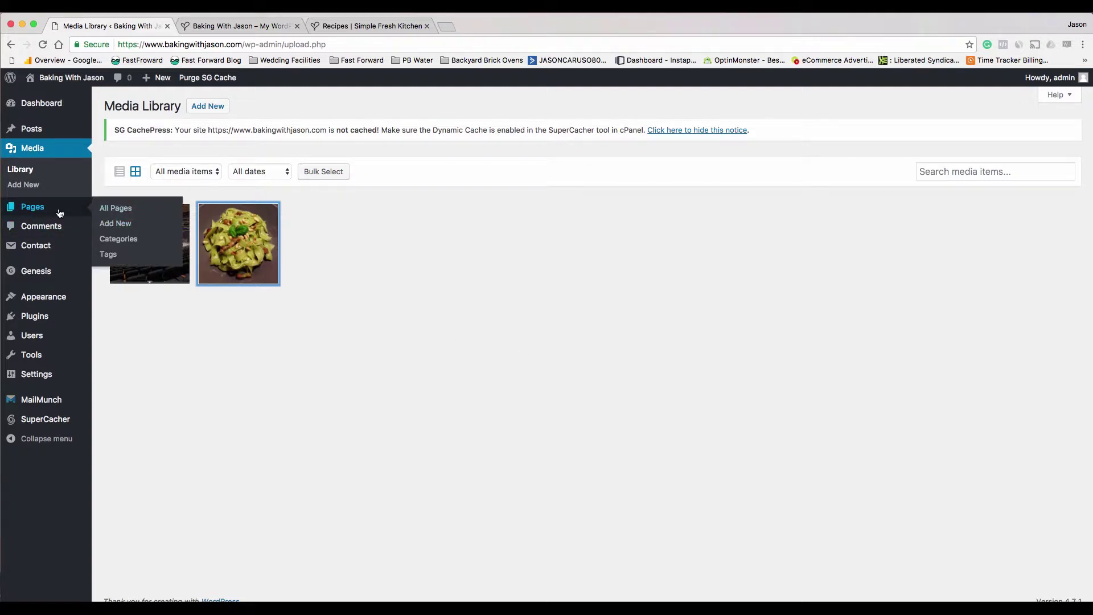
click(140, 208)
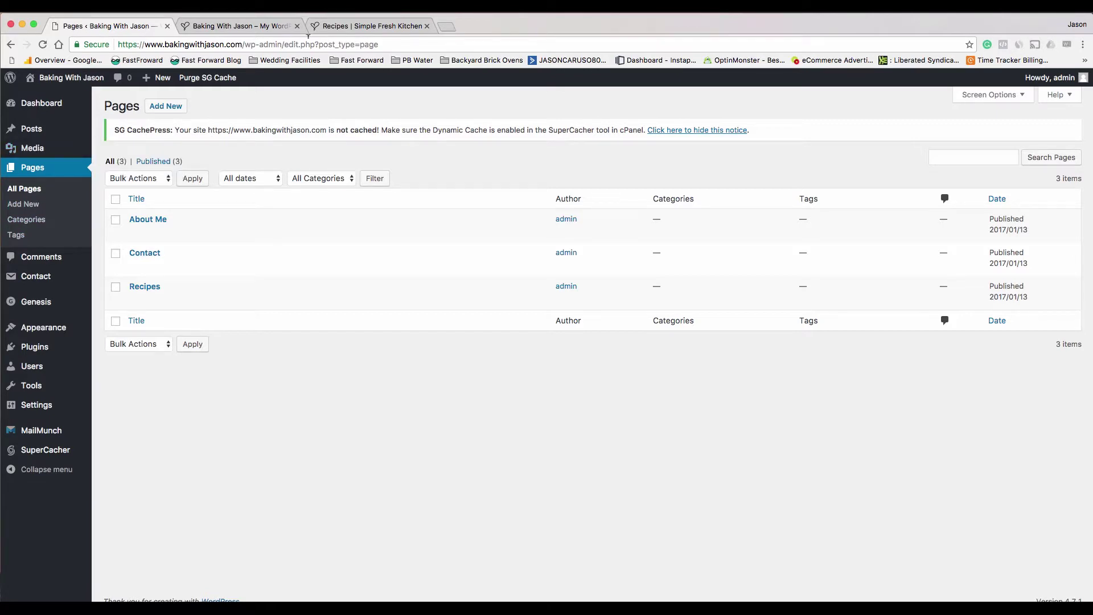
- View the Simple Fresh Kitchen home page as an example of a feed of blog posts
click(323, 26)
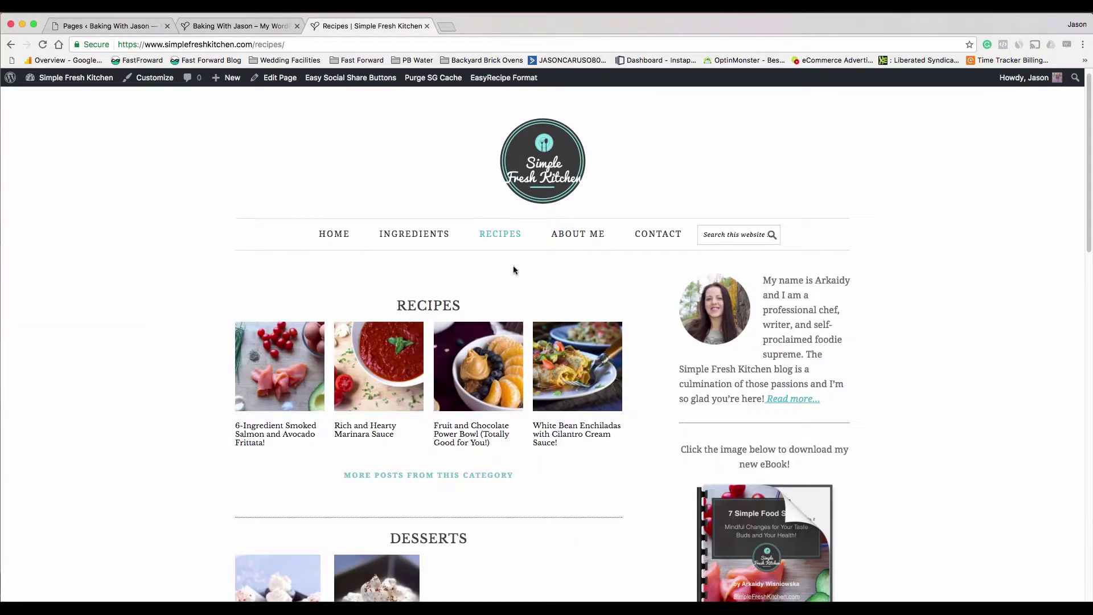
click(346, 238)
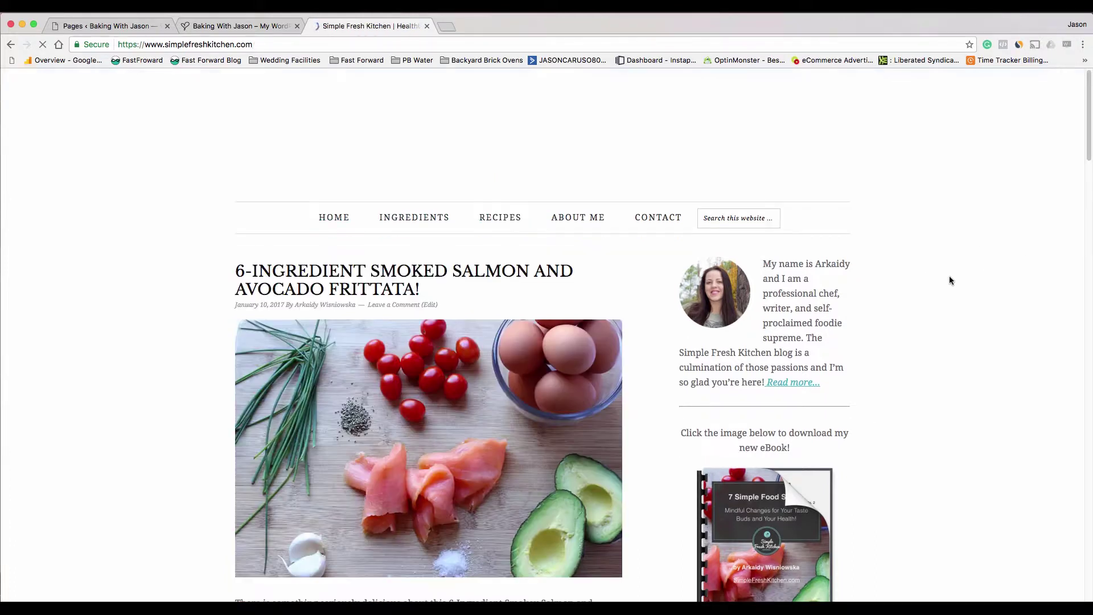
scroll(413, 242, down, 20)
scroll(417, 246, down, 15)
scroll(425, 410, up, 20)
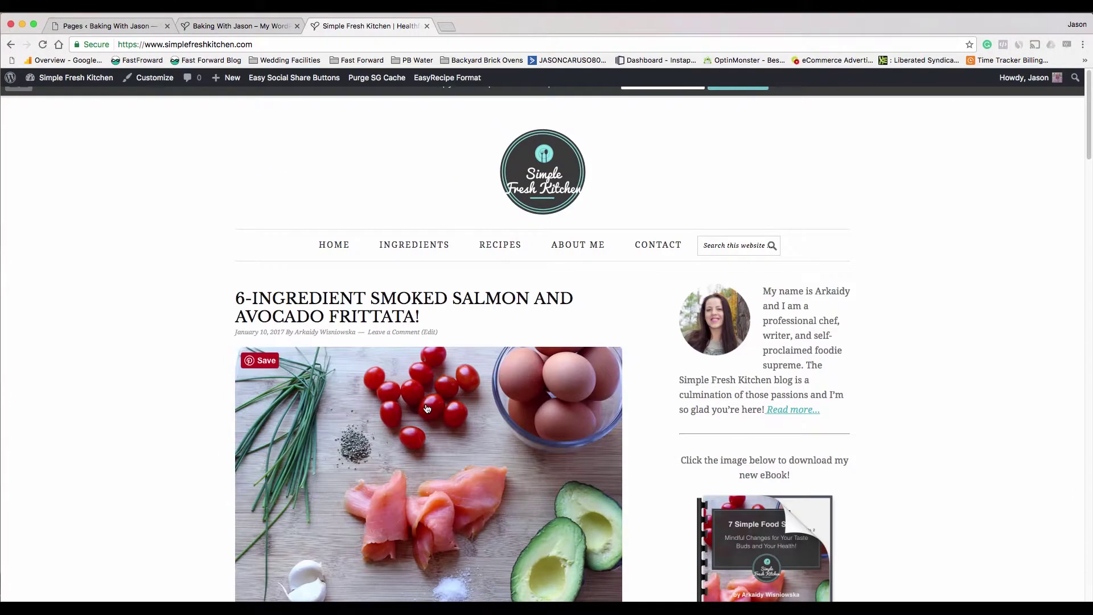
- View the About Me and Contact pages of Simple Fresh Kitchen, reading through the full About Me text
click(578, 245)
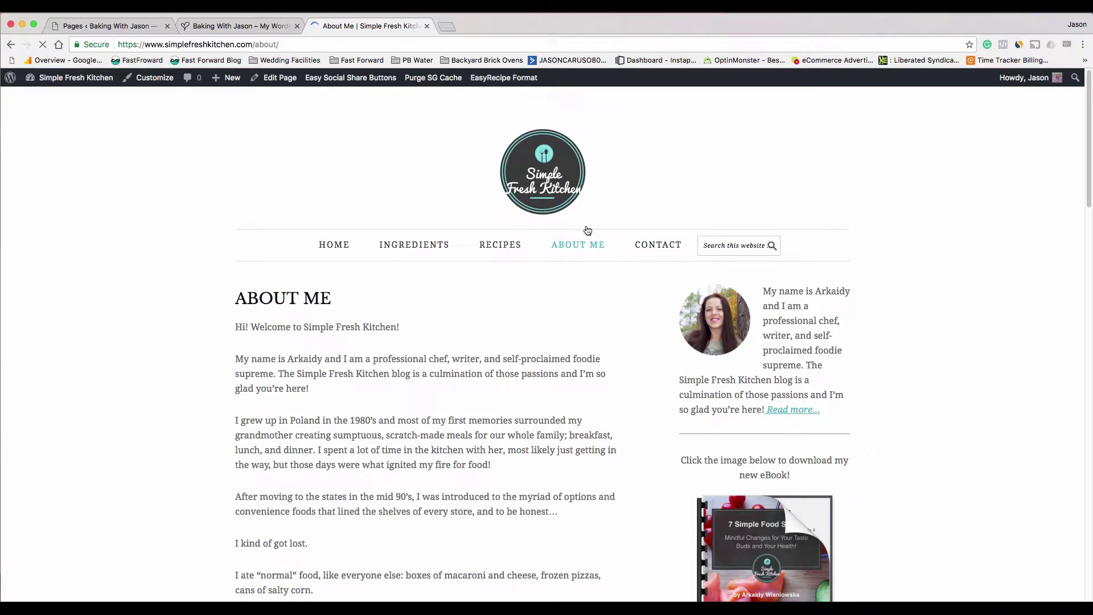
click(665, 251)
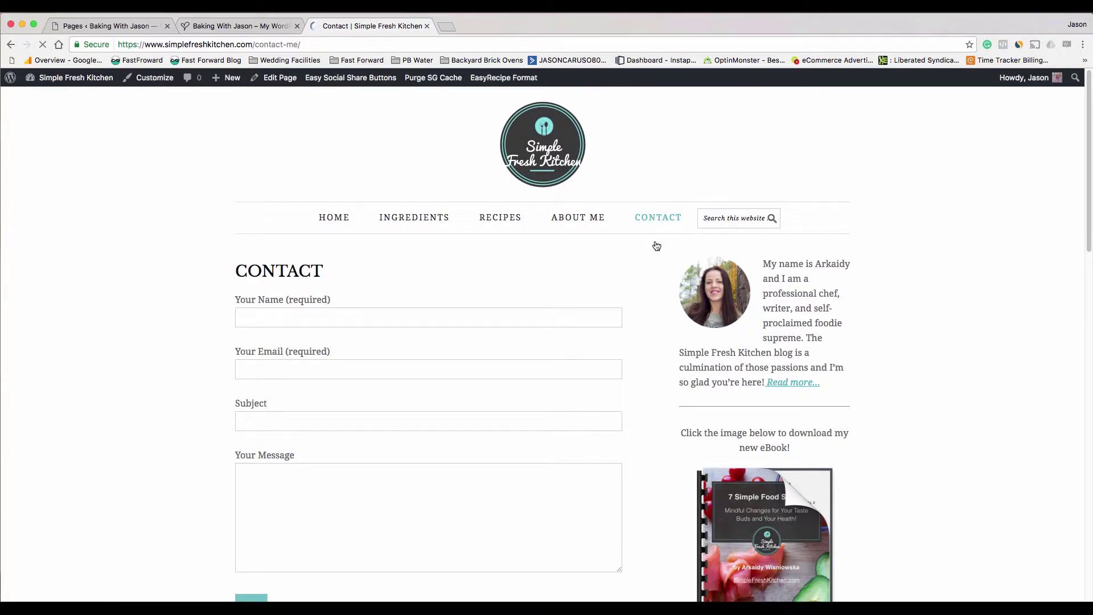
click(584, 218)
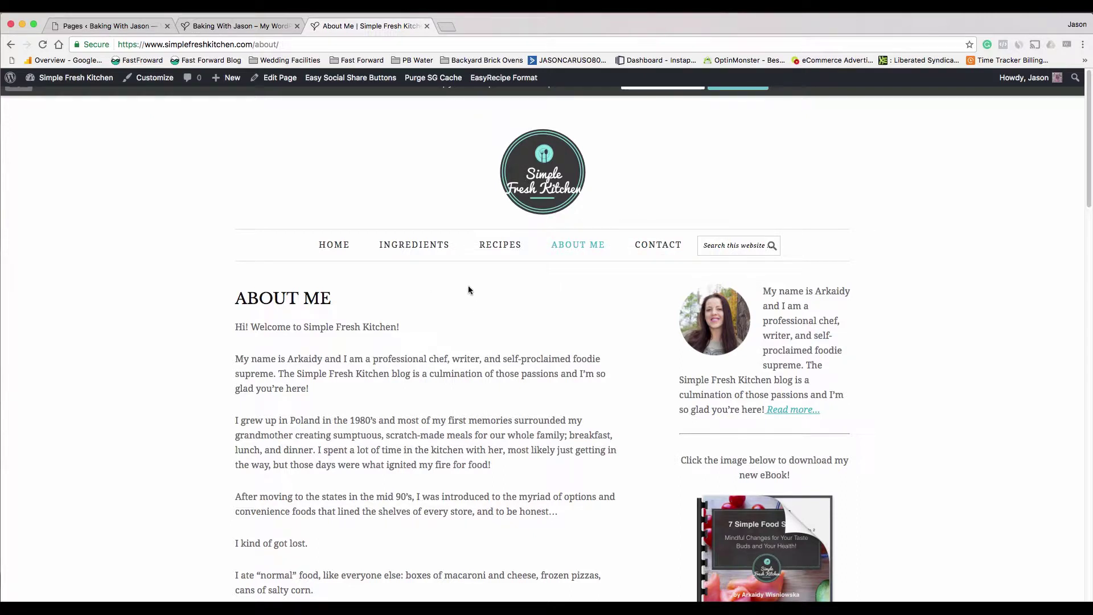
scroll(490, 365, down, 8)
scroll(478, 210, down, 18)
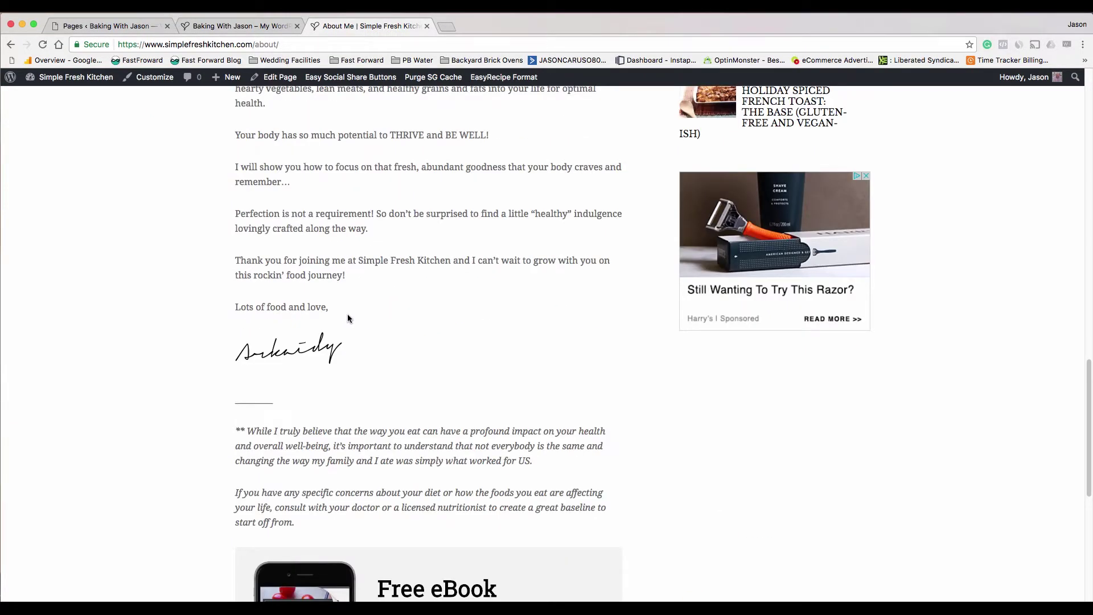
scroll(352, 325, up, 7)
scroll(352, 325, up, 20)
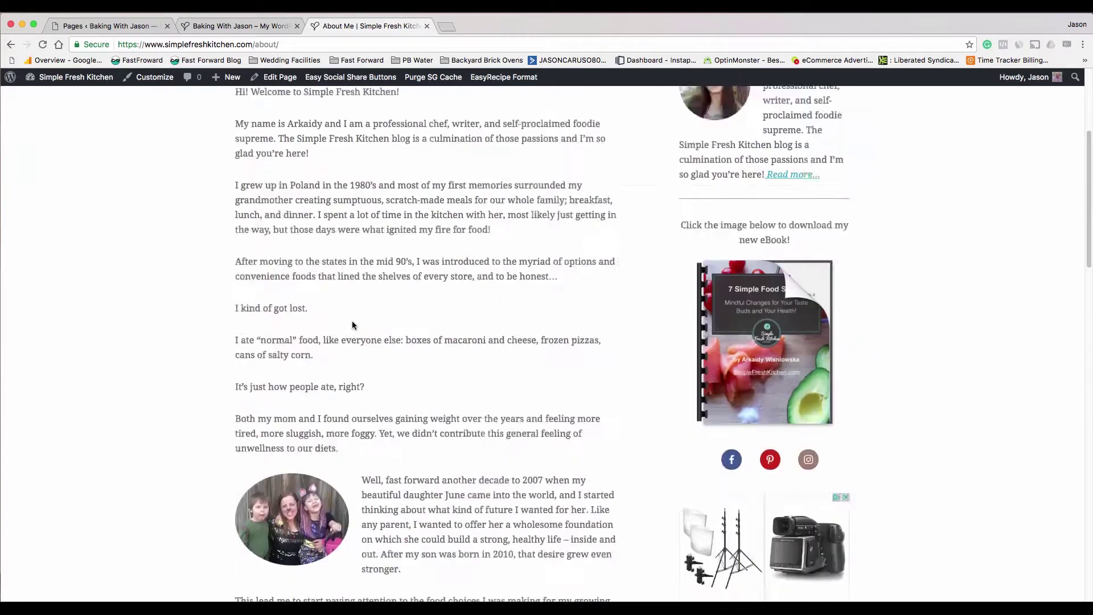
- Return to the Simple Fresh Kitchen home page and examine the recipe posts from the salmon frittata to the power bowl
click(333, 177)
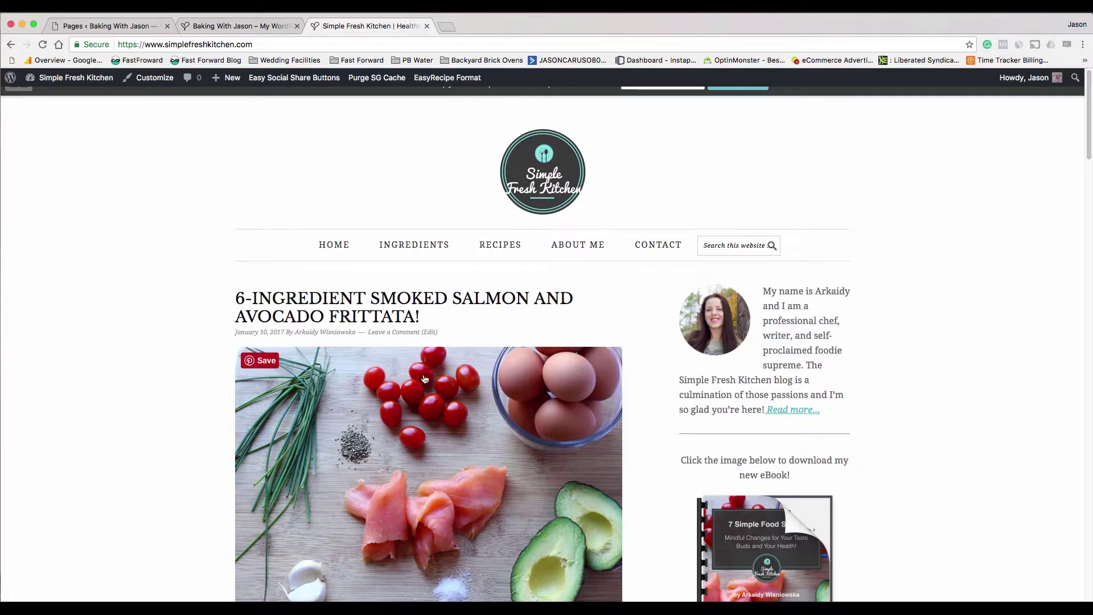
scroll(422, 376, down, 10)
scroll(491, 383, up, 5)
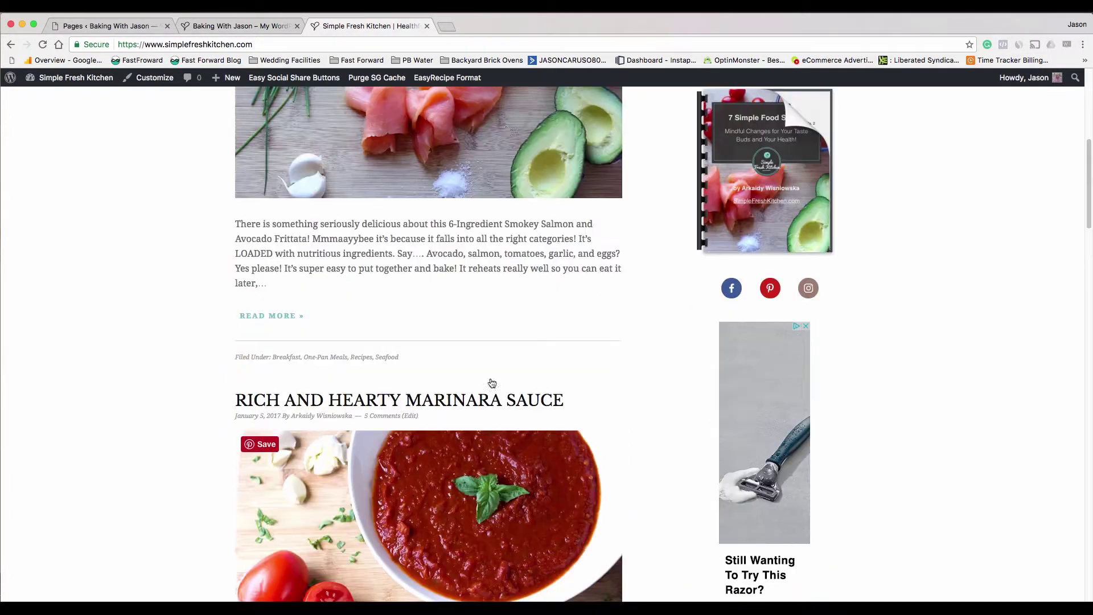
scroll(534, 227, down, 6)
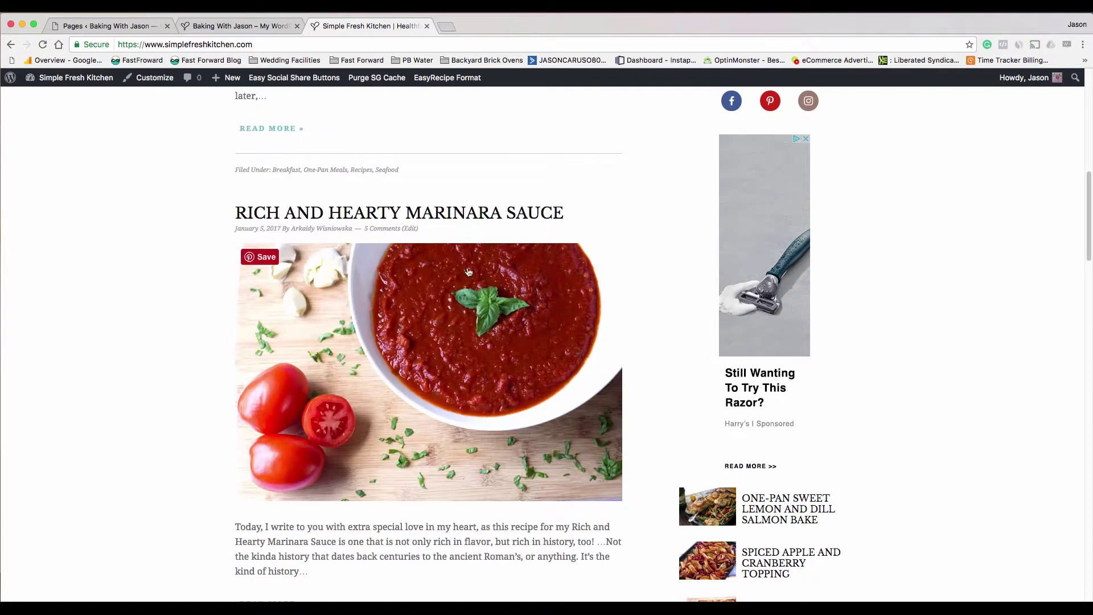
scroll(427, 290, down, 5)
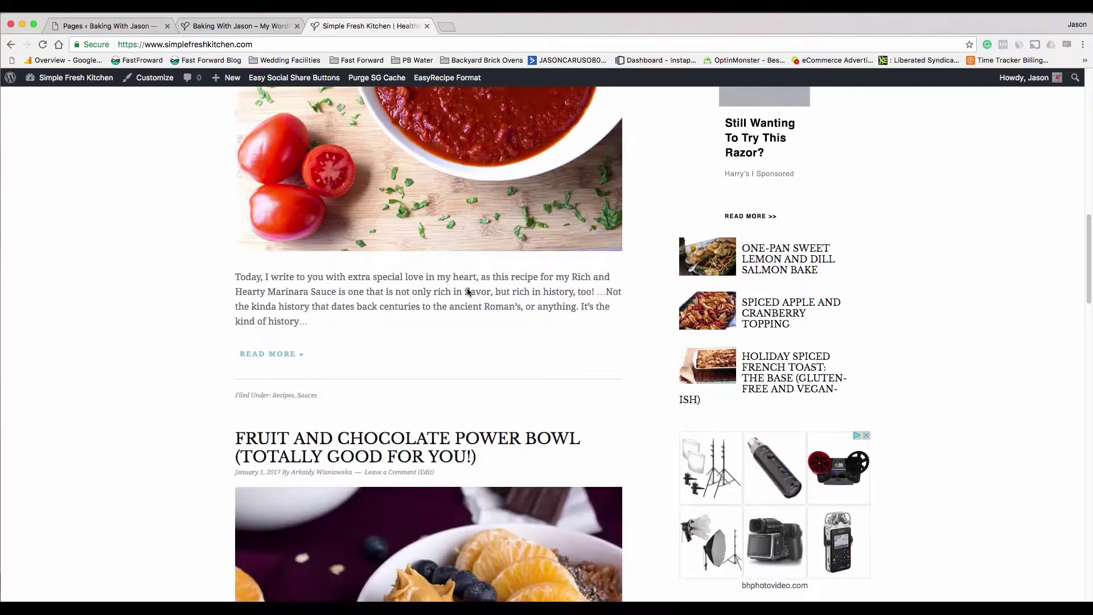
- Return to the Baking With Jason page list and examine the actions offered for the Contact and About Me pages
click(130, 27)
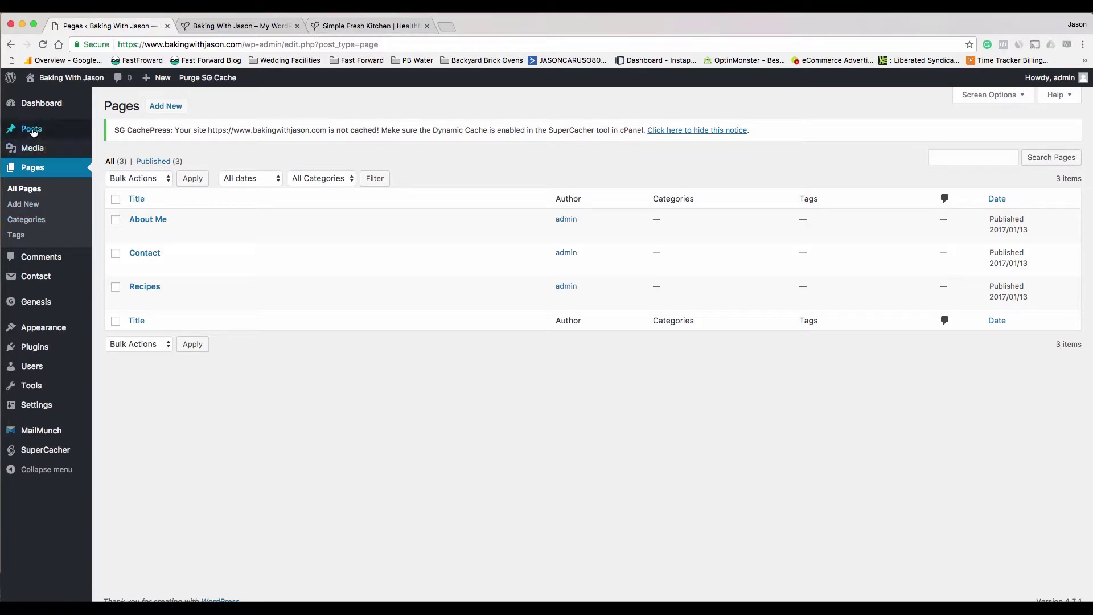
mouse_move(47, 131)
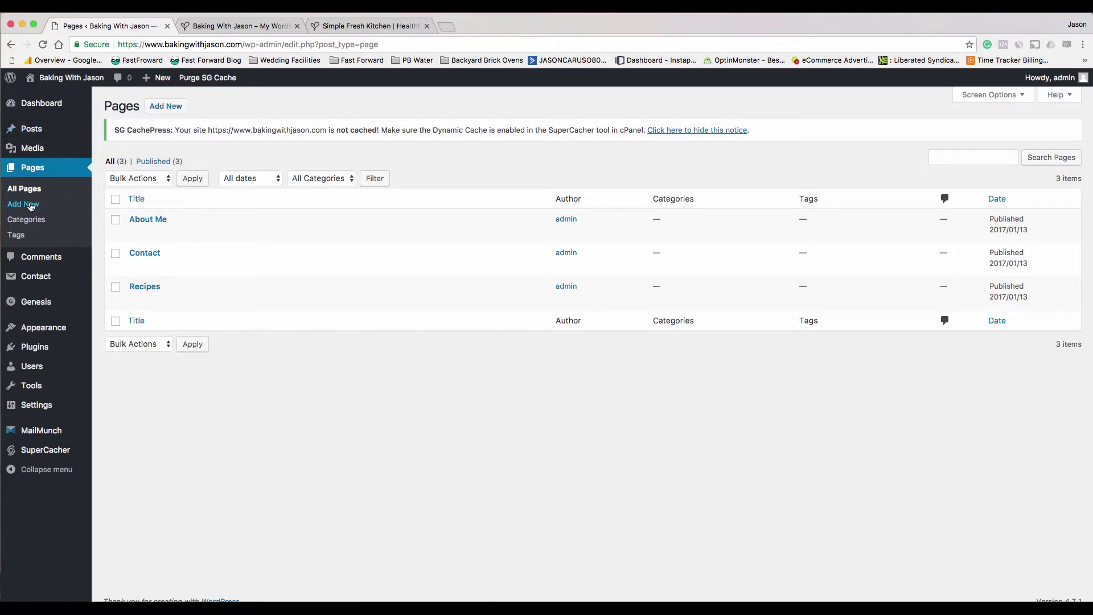
mouse_move(152, 275)
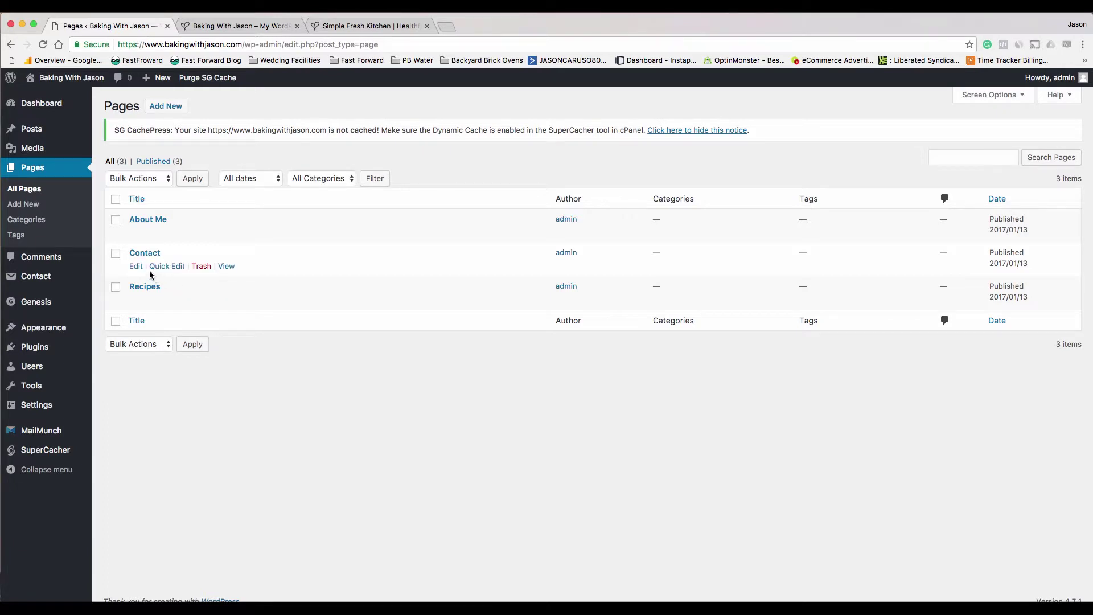
mouse_move(239, 236)
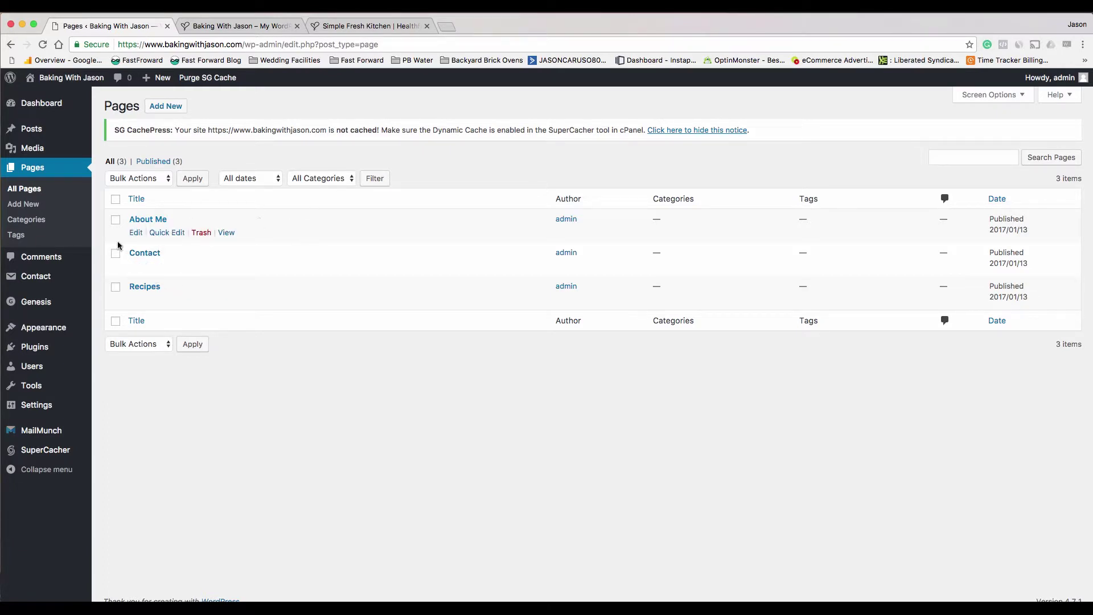
mouse_move(183, 261)
- View the blank editors for adding a new post and adding a new page to compare them
click(136, 233)
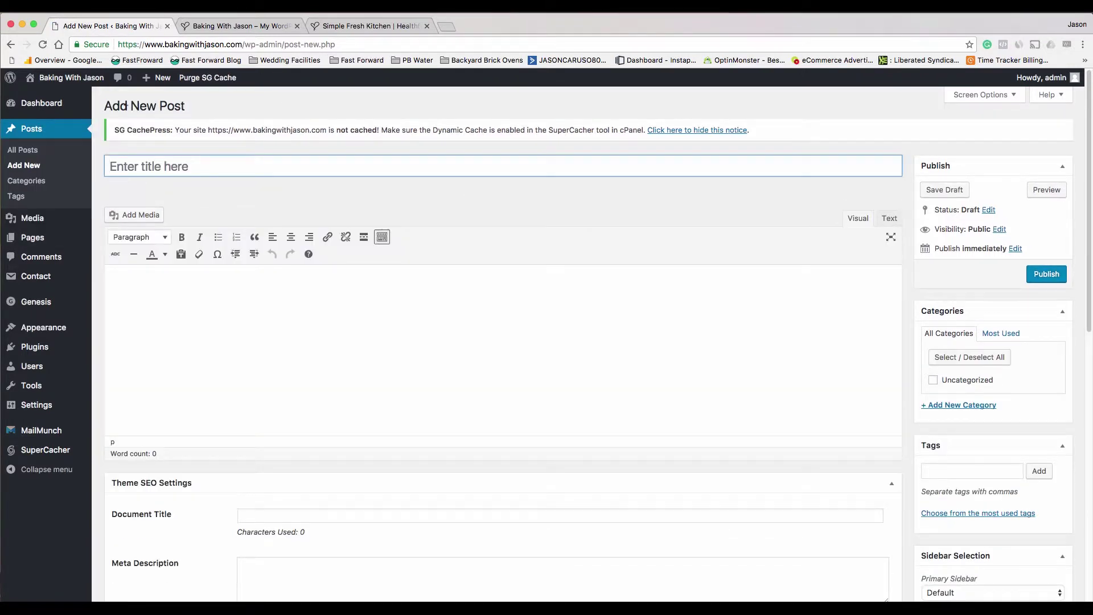
drag(111, 101, 185, 115)
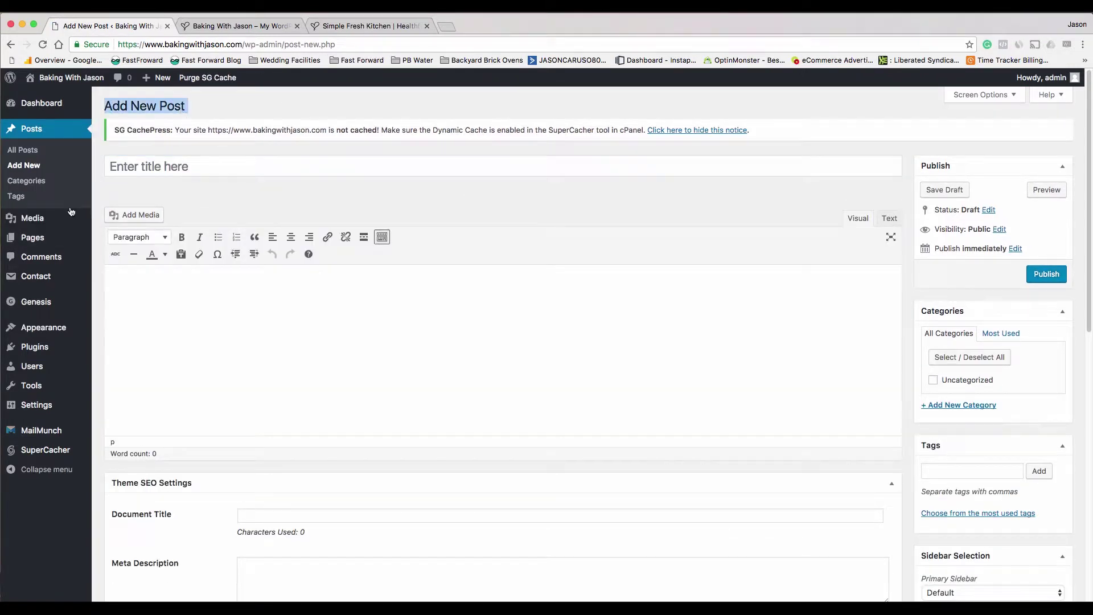
mouse_move(57, 238)
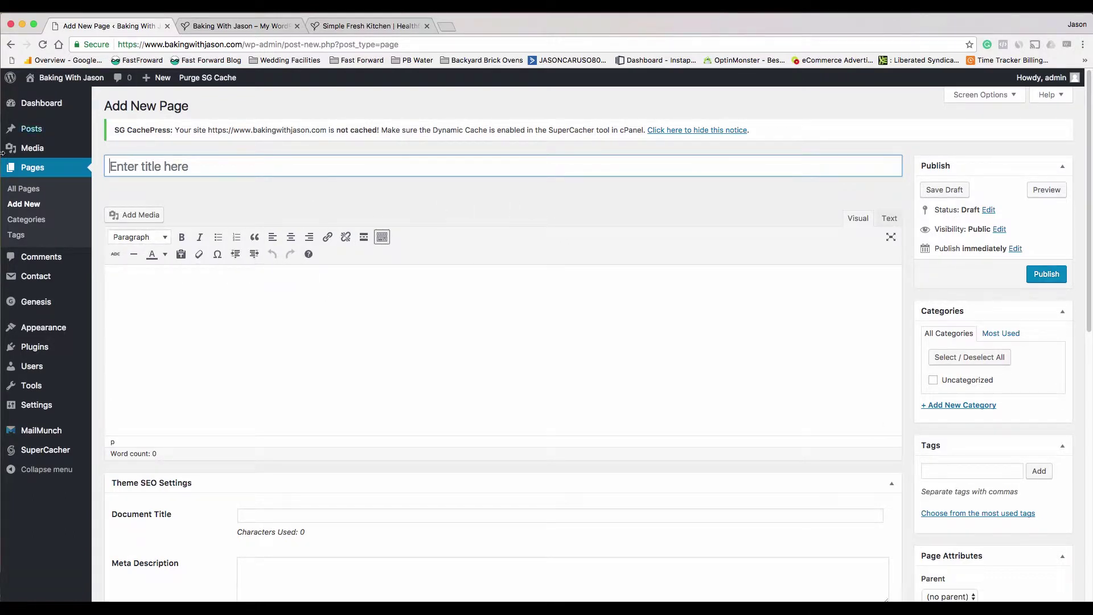
- Open the Baking With Jason comments list and view the reader comments under Simple Fresh Kitchen's Rich and Hearty Marinara Sauce post
click(39, 263)
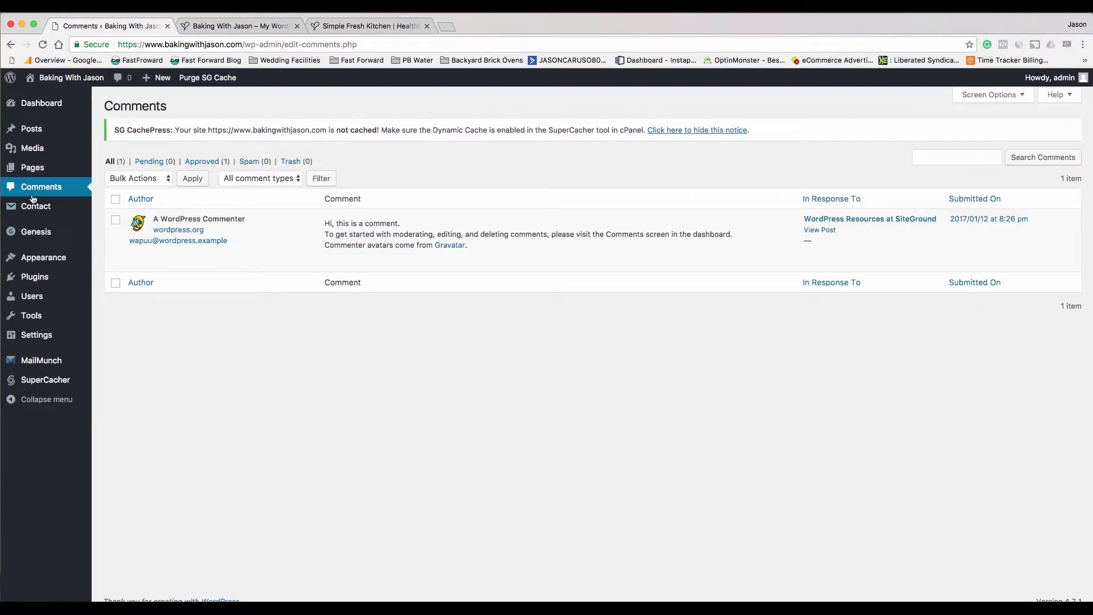
click(388, 26)
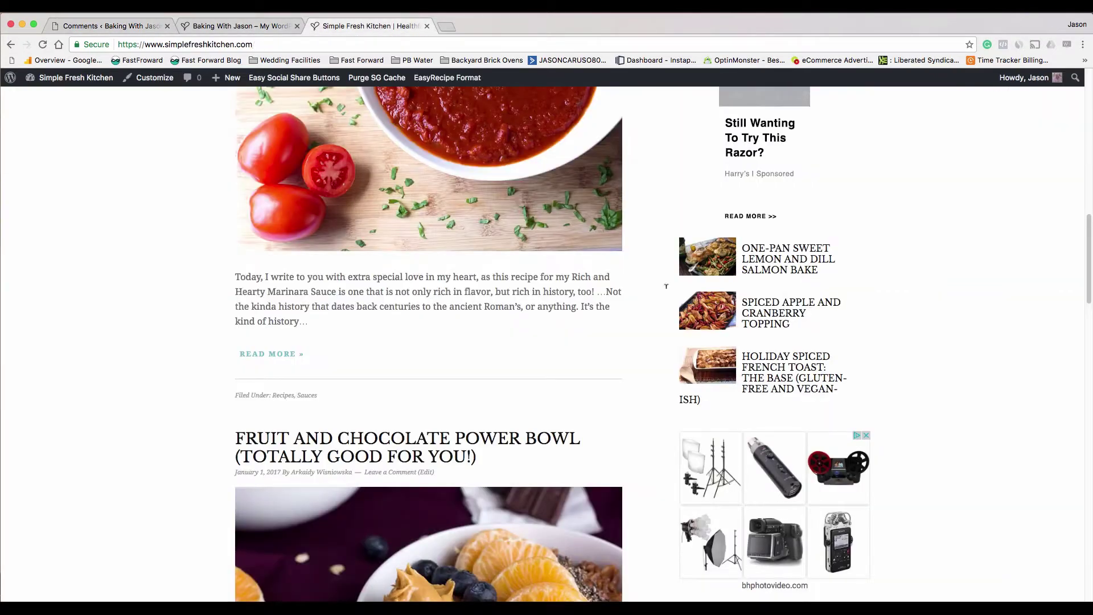
scroll(558, 320, up, 3)
scroll(558, 320, up, 3)
click(516, 356)
scroll(621, 300, down, 15)
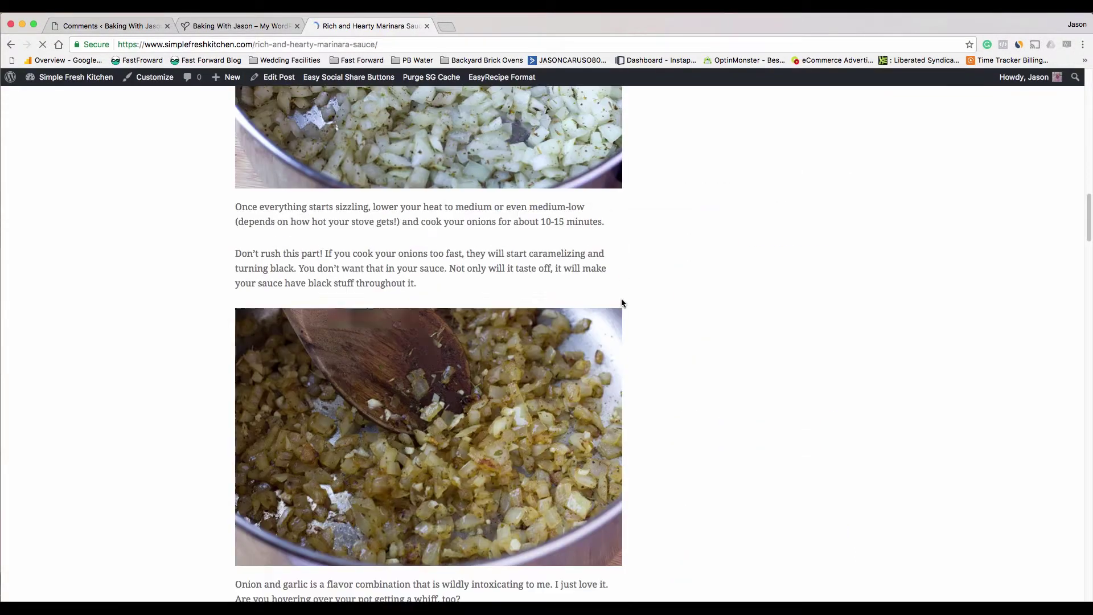
scroll(622, 301, down, 20)
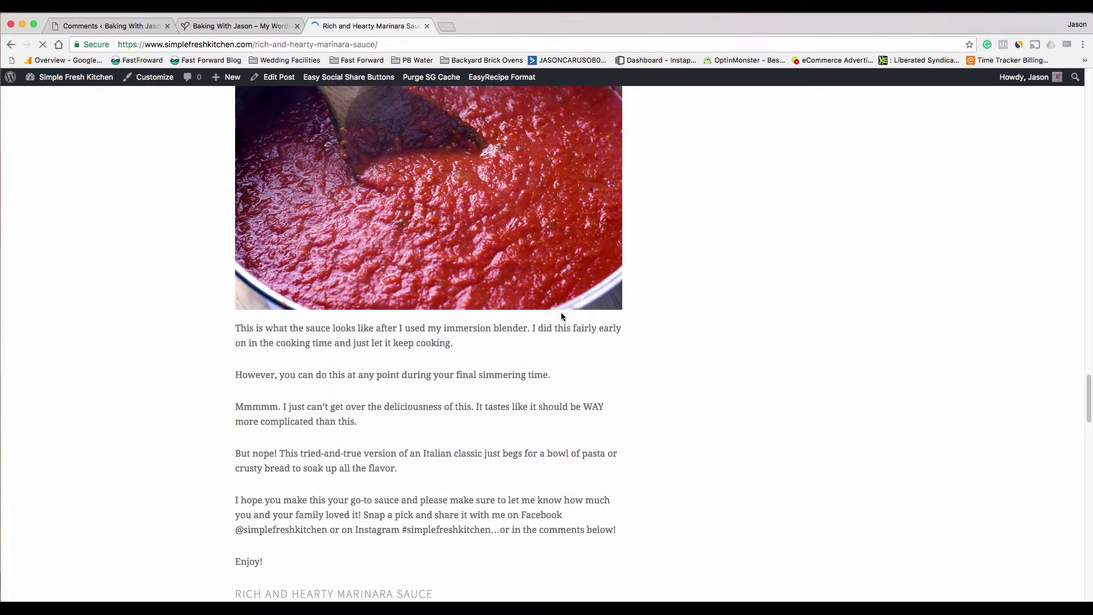
scroll(371, 346, down, 10)
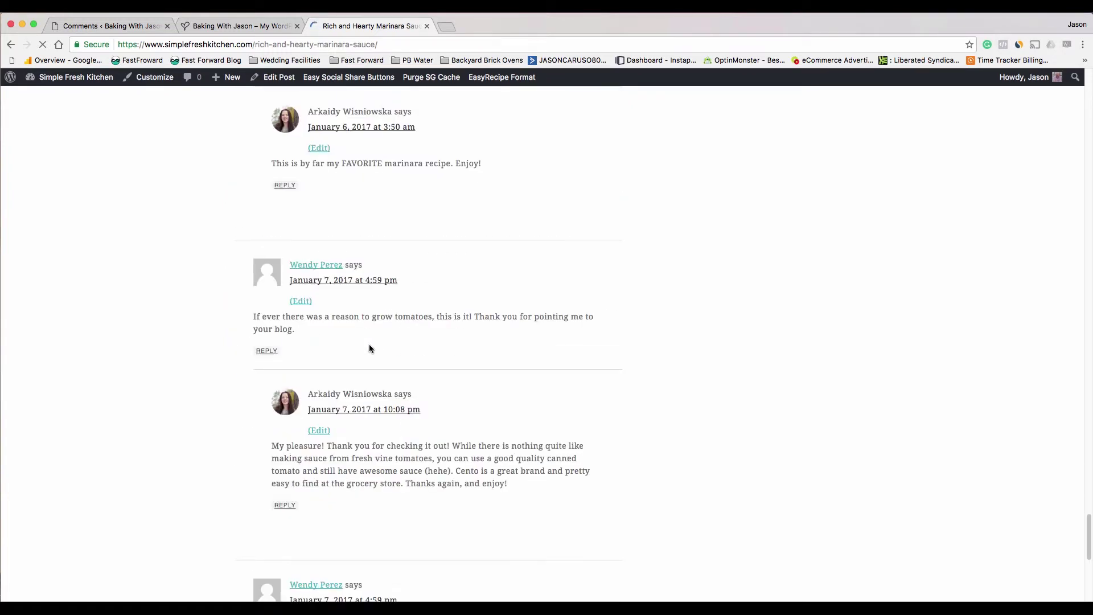
- Back in the Baking With Jason comments list, unapprove the sample comment on "WordPress Resources at SiteGround" and approve it again
click(233, 26)
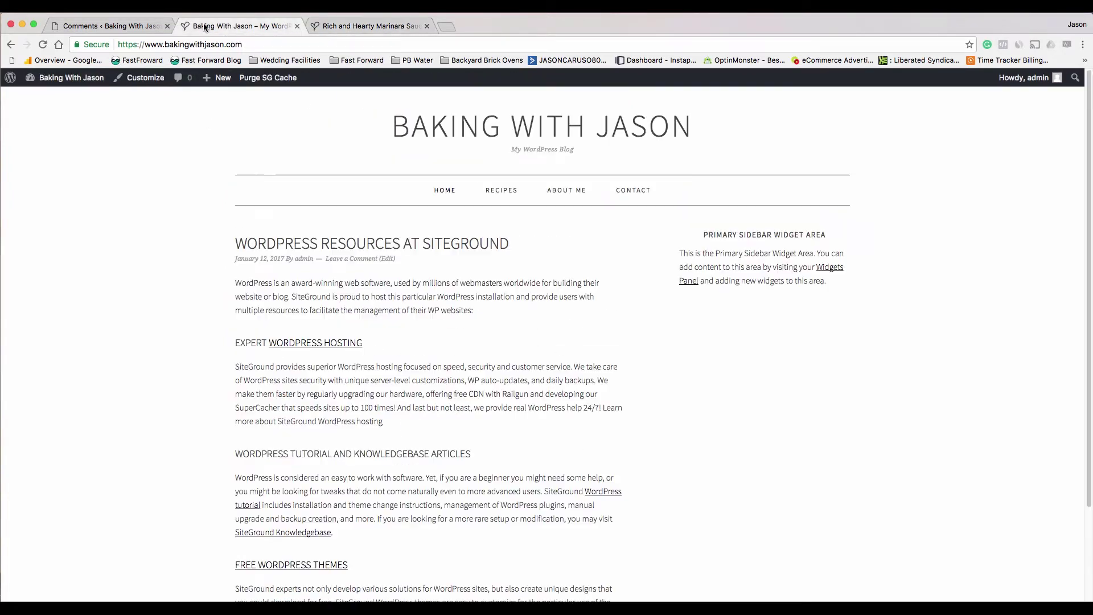
click(138, 26)
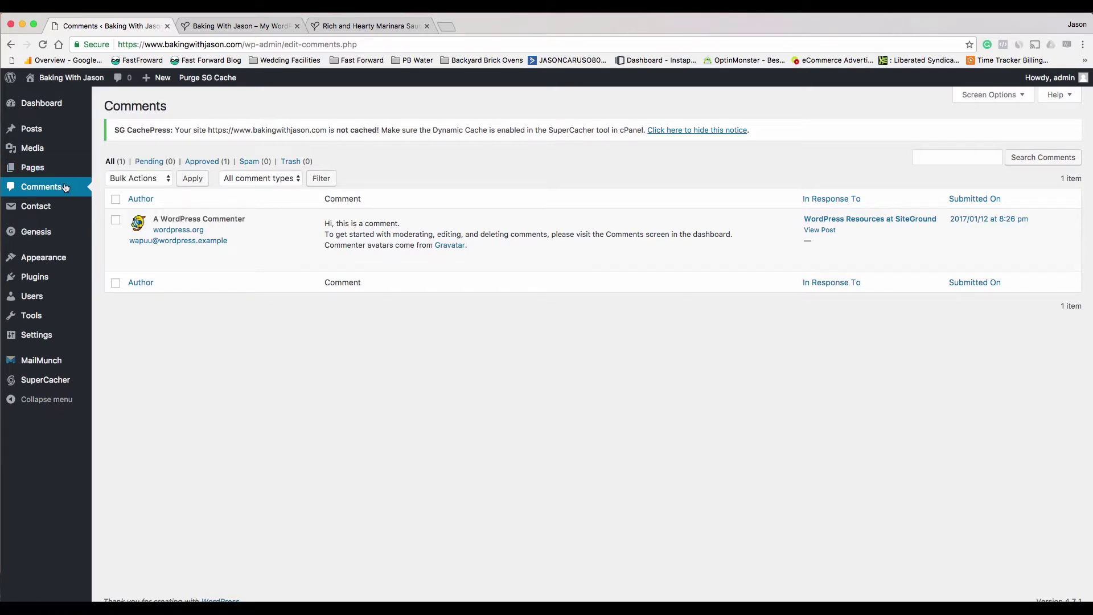
mouse_move(375, 251)
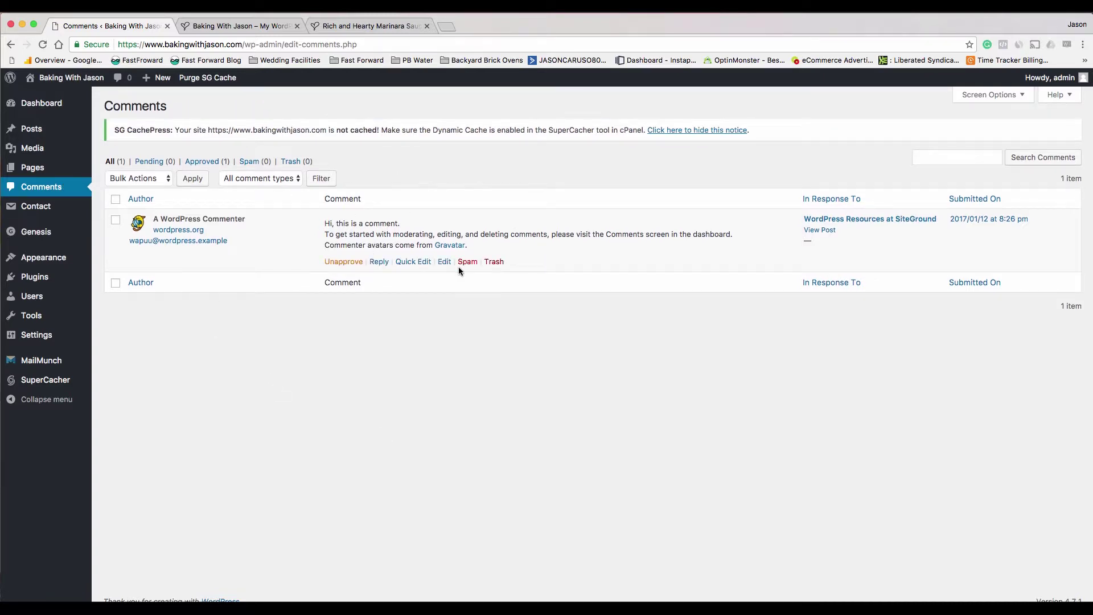
click(350, 263)
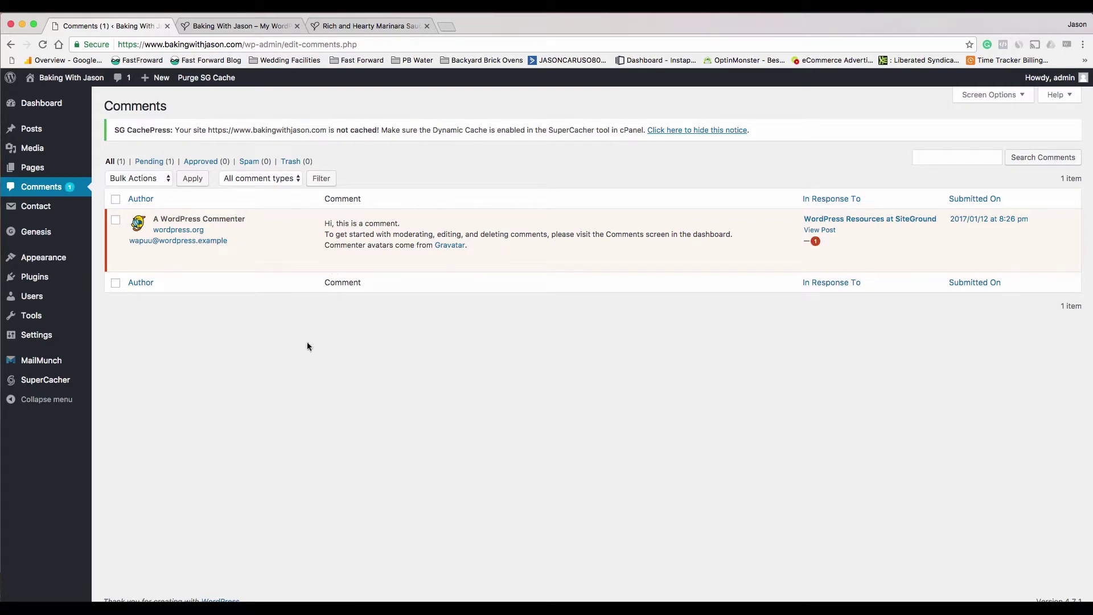
click(335, 261)
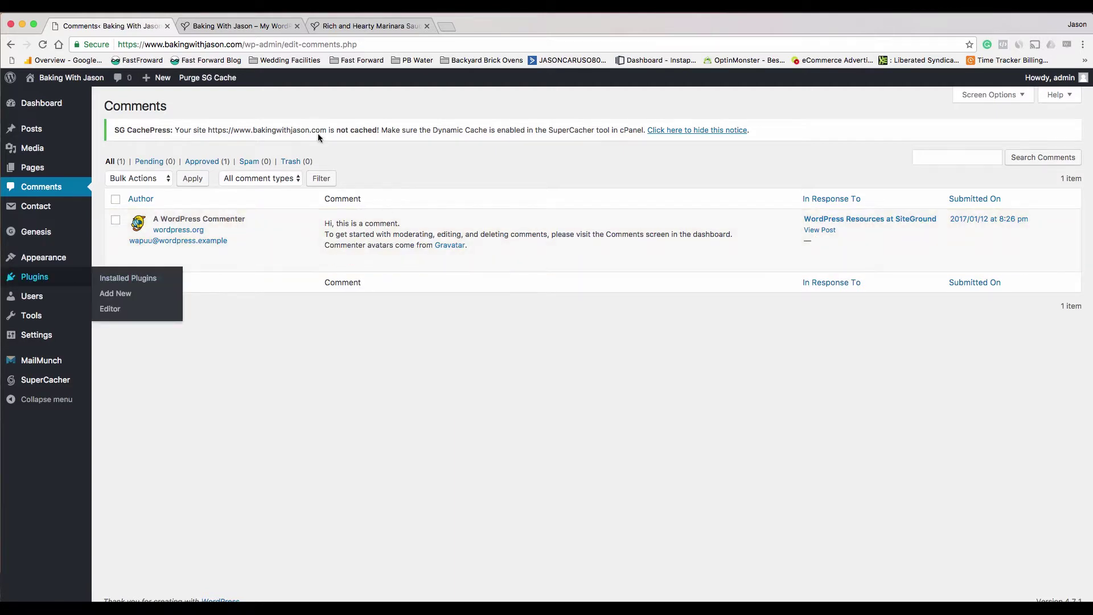
- Open the list of contact forms and select "Contact Form 7" in the Plugins document, uncovered by narrowing the browser window
click(42, 210)
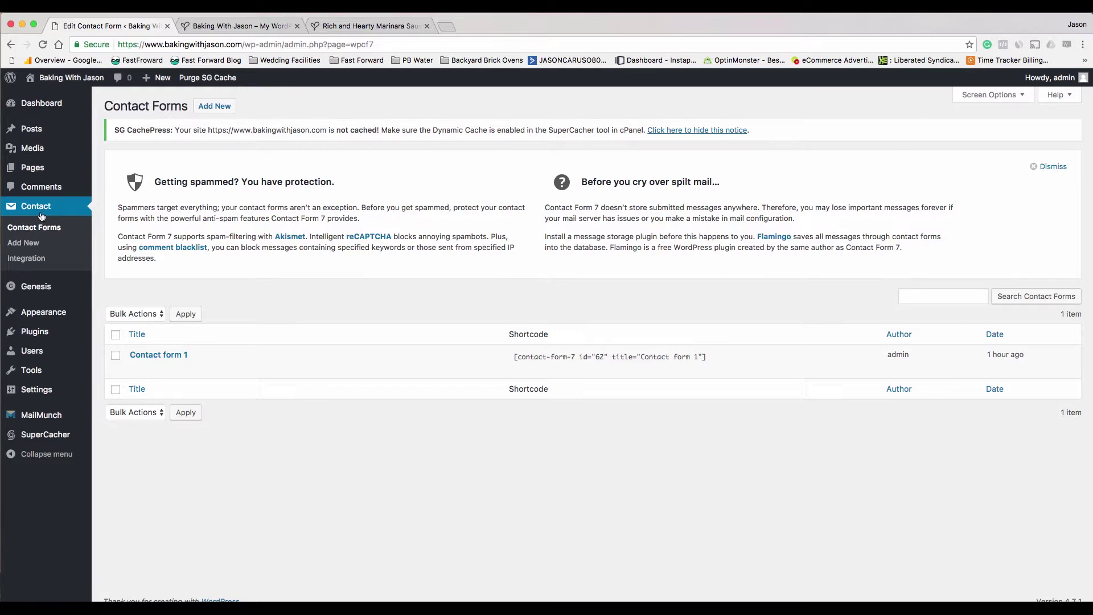
drag(1090, 141, 726, 200)
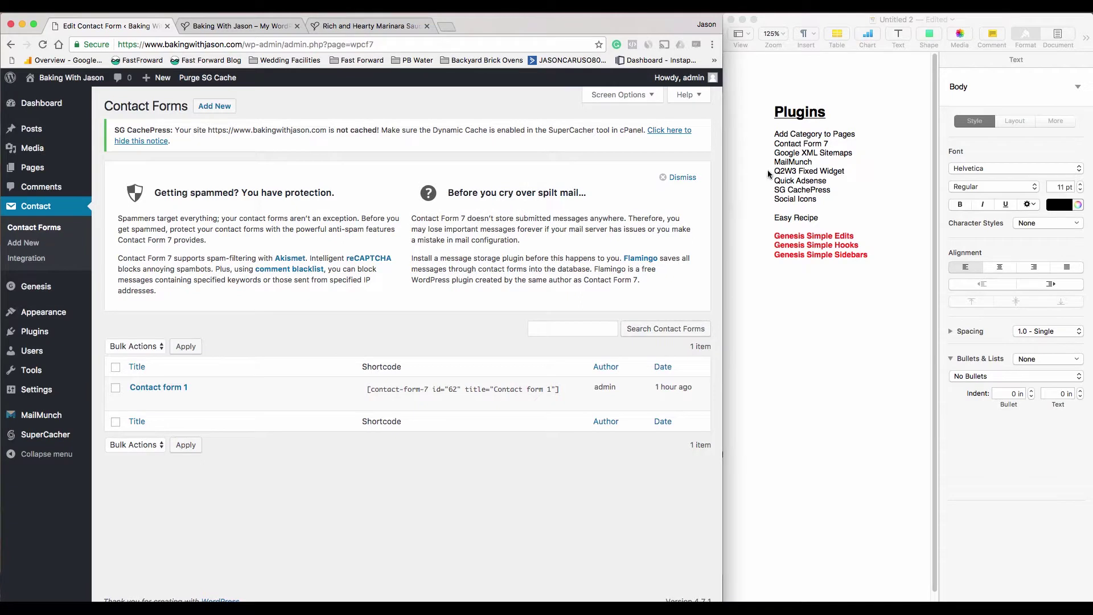
click(825, 147)
drag(829, 144, 771, 138)
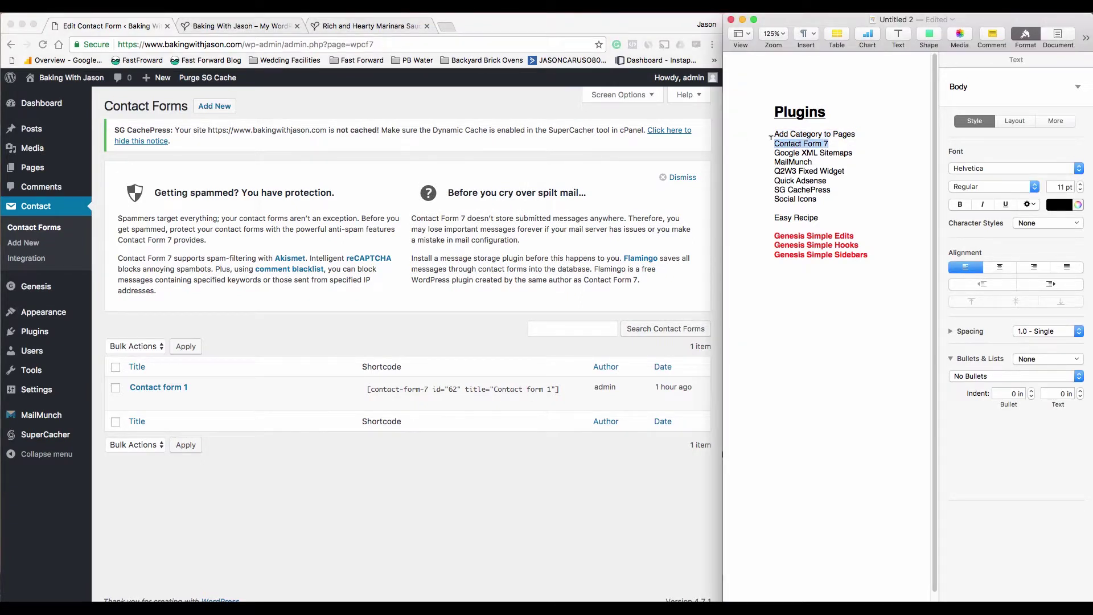
- View the contact form on the Simple Fresh Kitchen Contact page as an example
click(367, 26)
scroll(380, 288, up, 15)
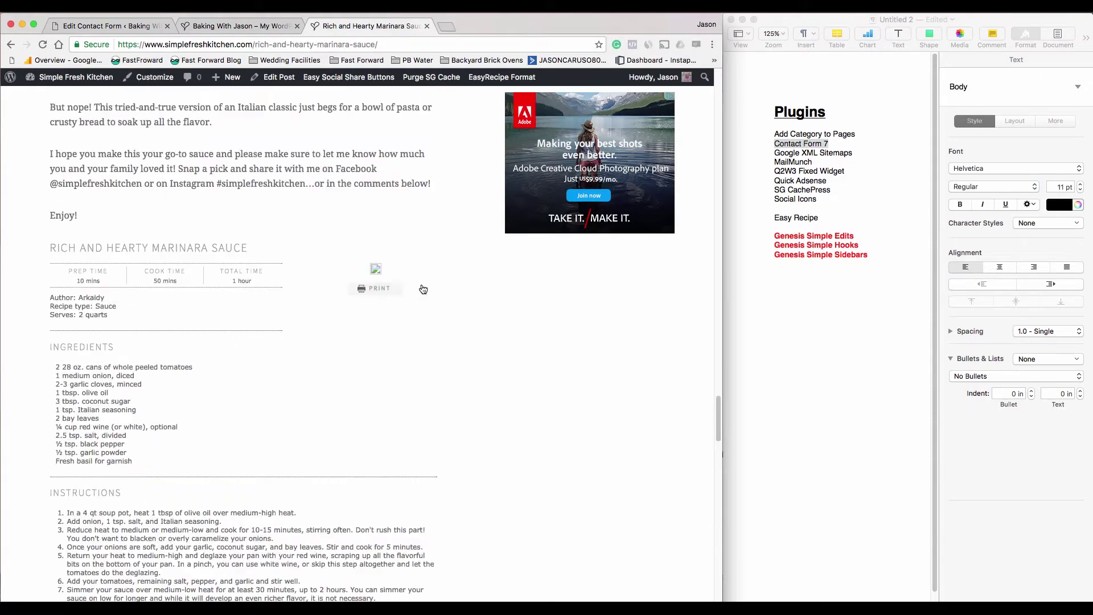
scroll(421, 253, up, 10)
click(491, 245)
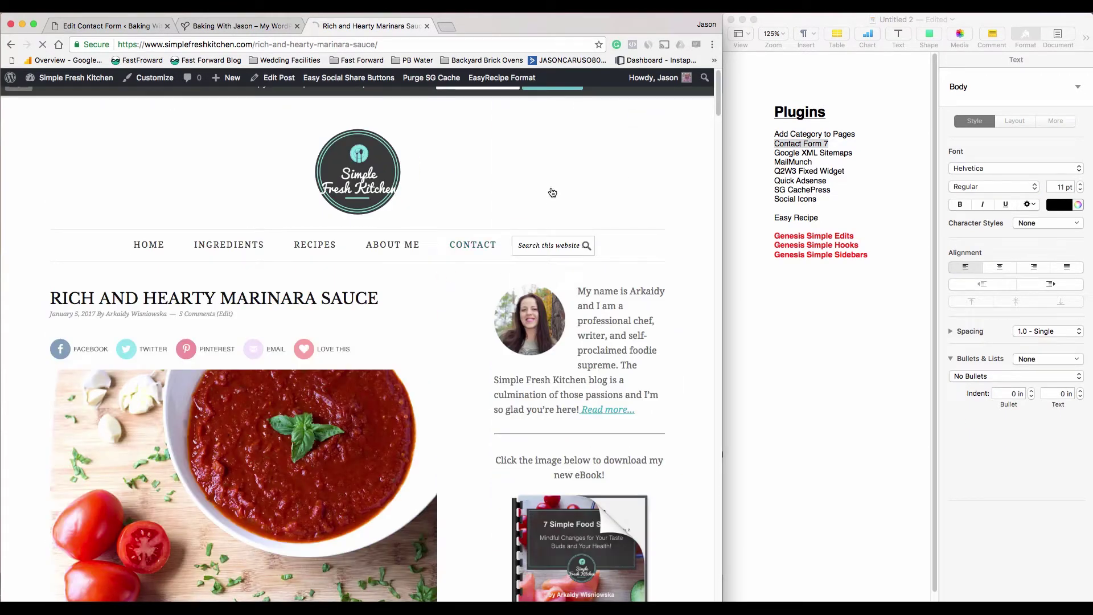
scroll(199, 344, down, 3)
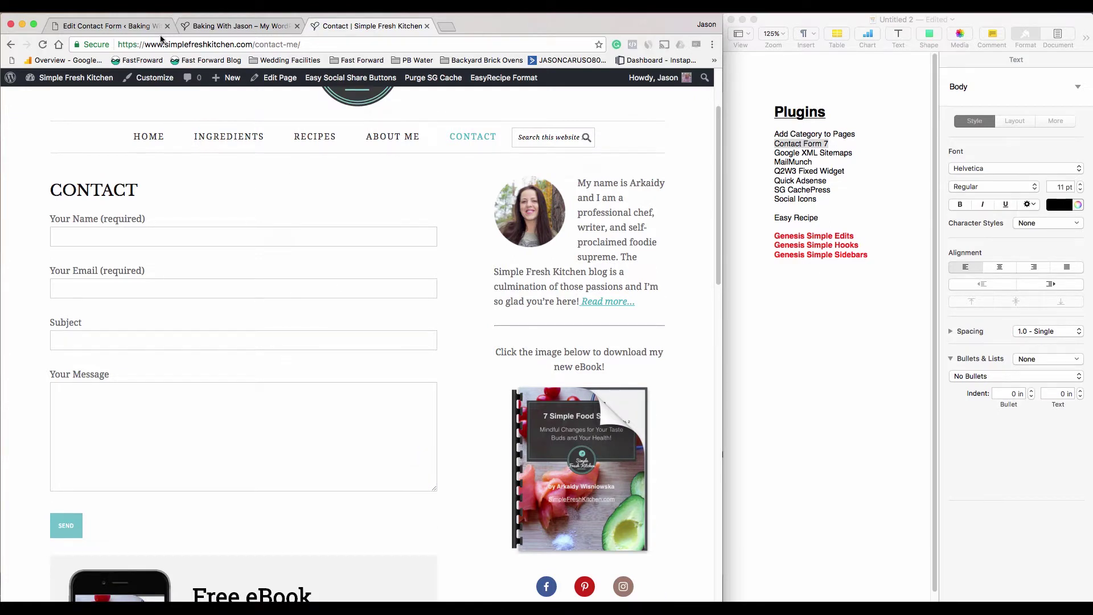
- Compare the Baking With Jason contact forms list with Simple Fresh Kitchen's Contact page, reselecting "Contact Form 7" in the Plugins document
click(121, 26)
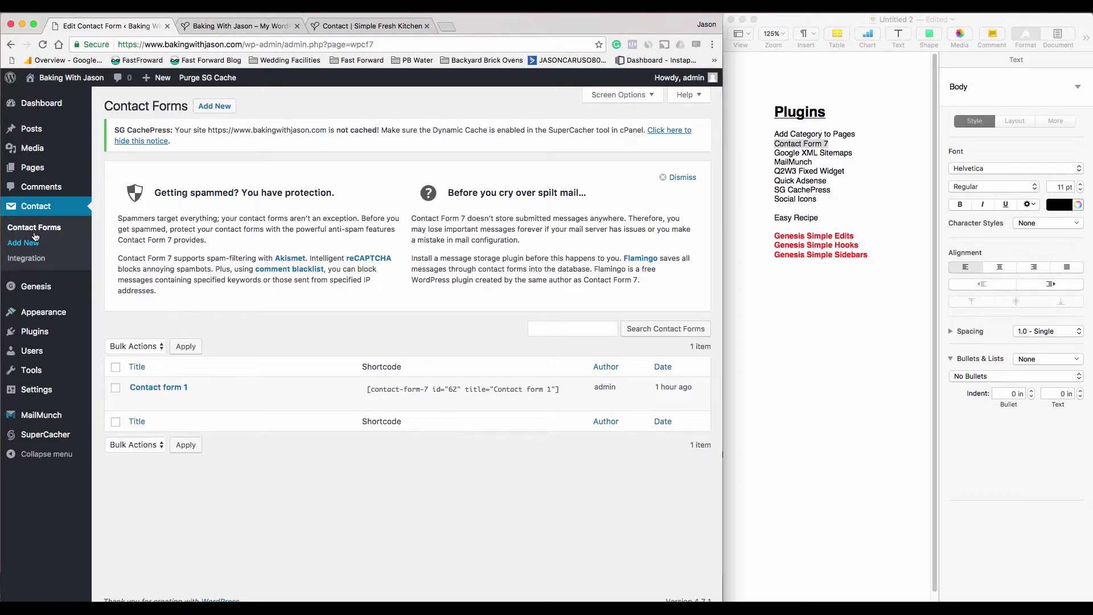
drag(835, 145, 772, 145)
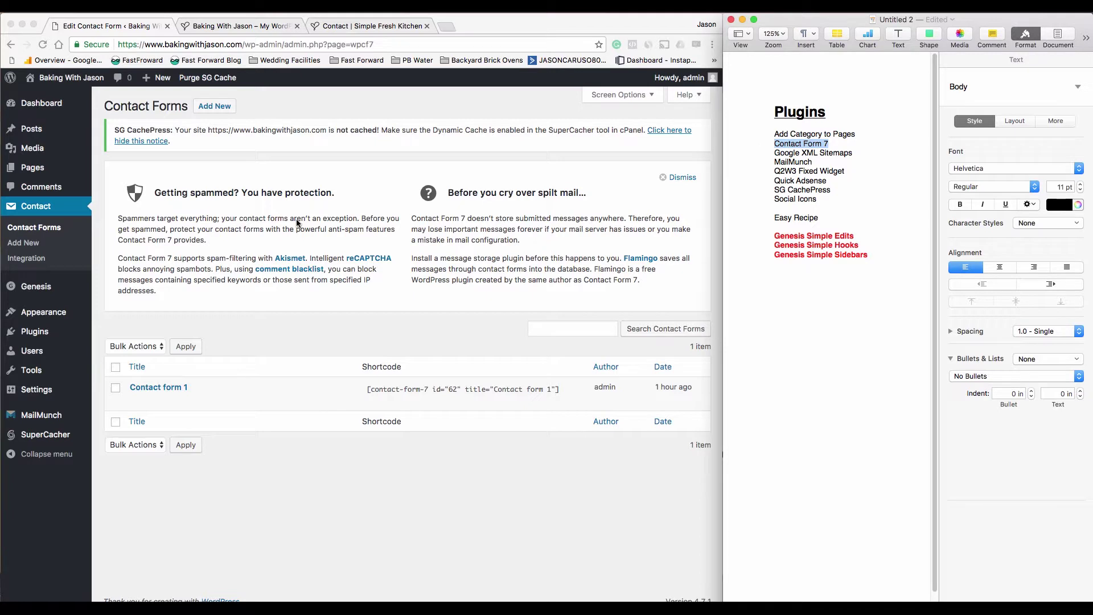
click(350, 22)
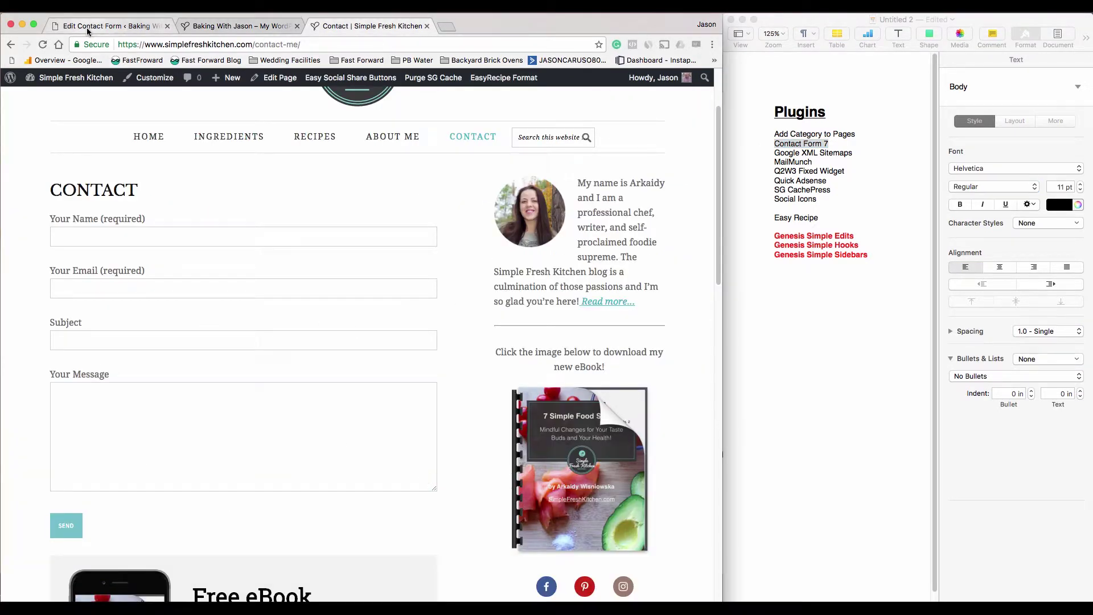
click(136, 25)
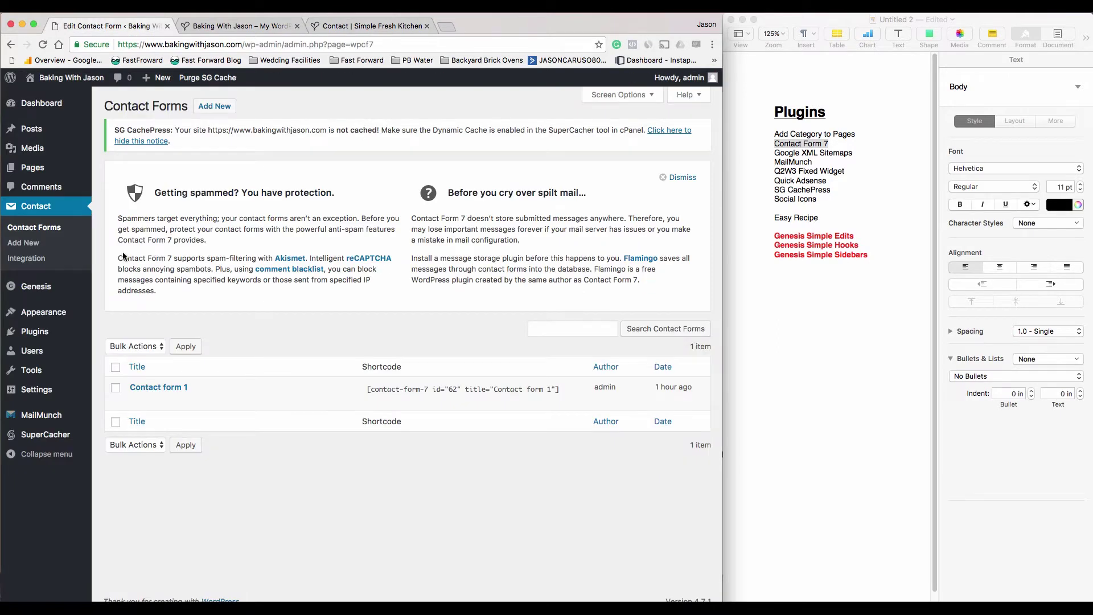
- Open the list of installed themes for Baking With Jason
mouse_move(38, 291)
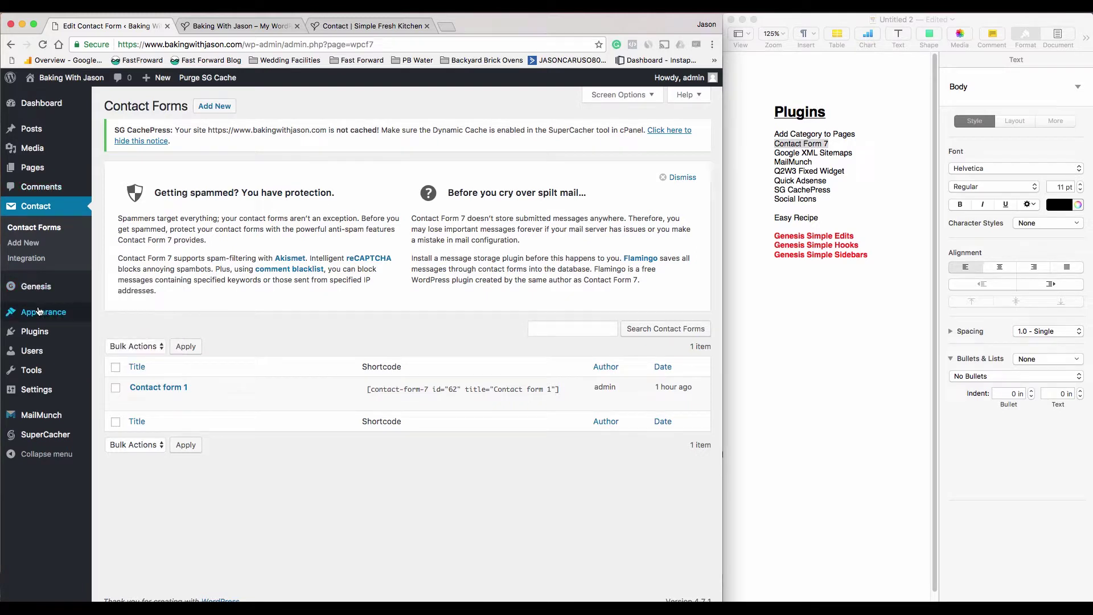
mouse_move(39, 315)
click(118, 320)
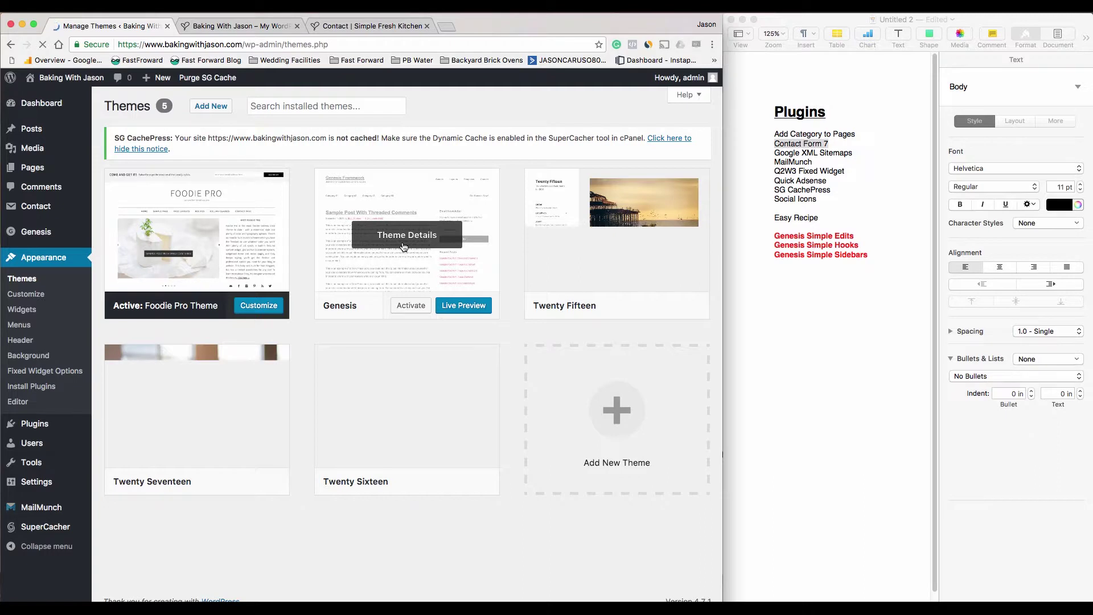
- Open the Genesis Theme Settings and review the feed, layout, breadcrumb, and header and footer script options
mouse_move(36, 232)
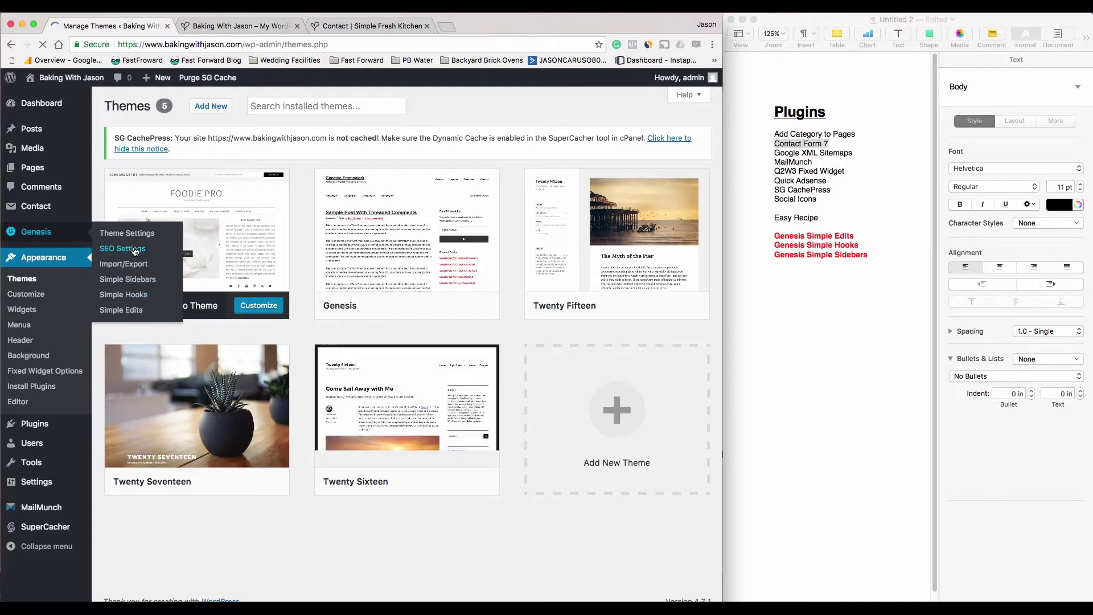
click(155, 235)
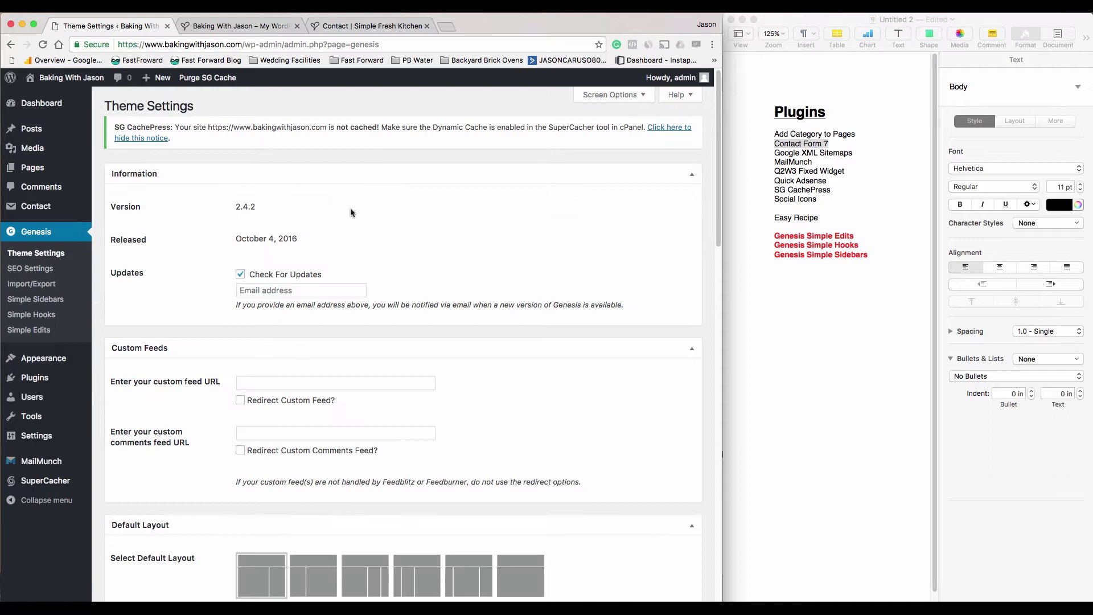
scroll(376, 308, down, 10)
scroll(376, 311, down, 7)
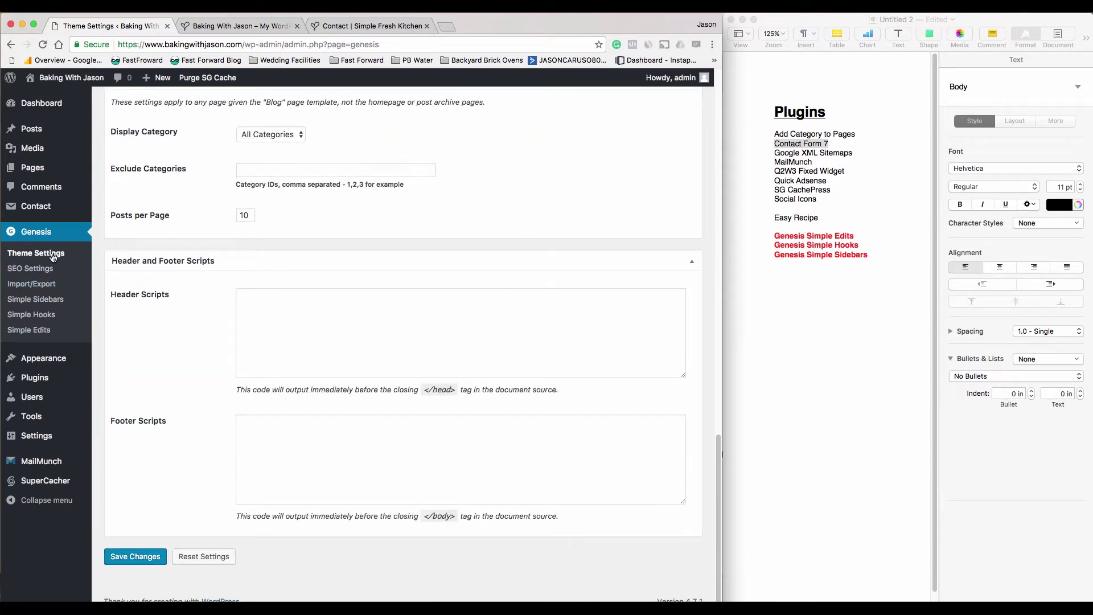
scroll(194, 296, up, 20)
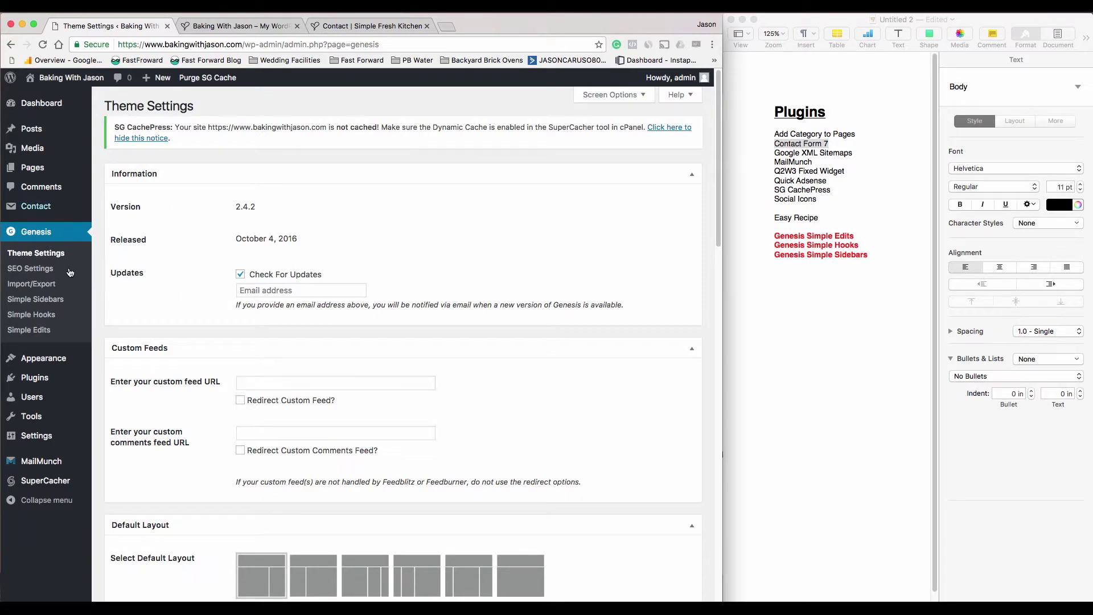
scroll(152, 234, down, 3)
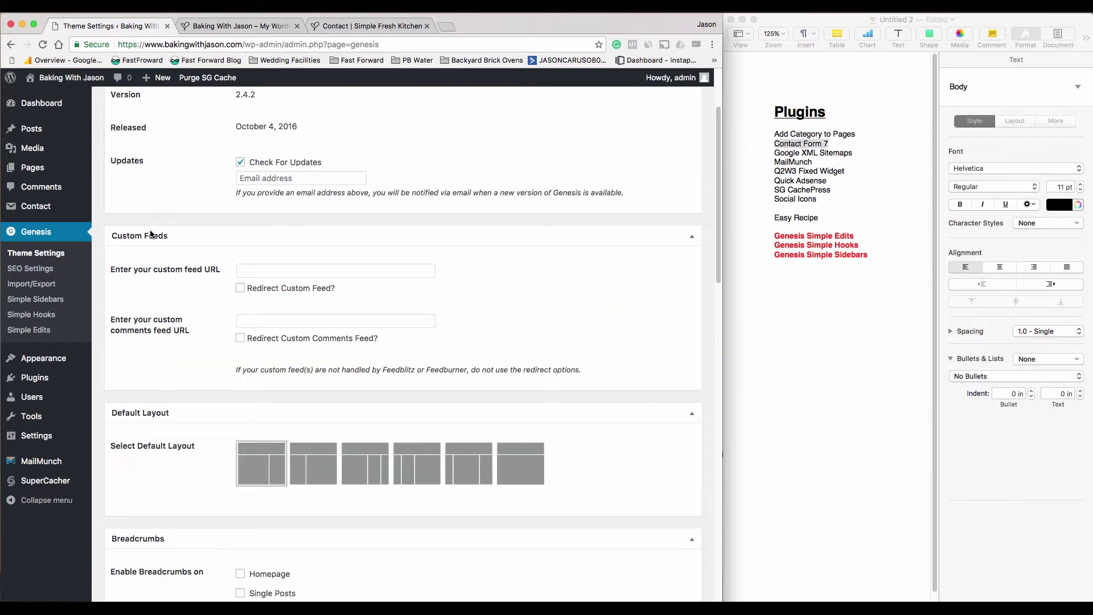
scroll(213, 188, down, 4)
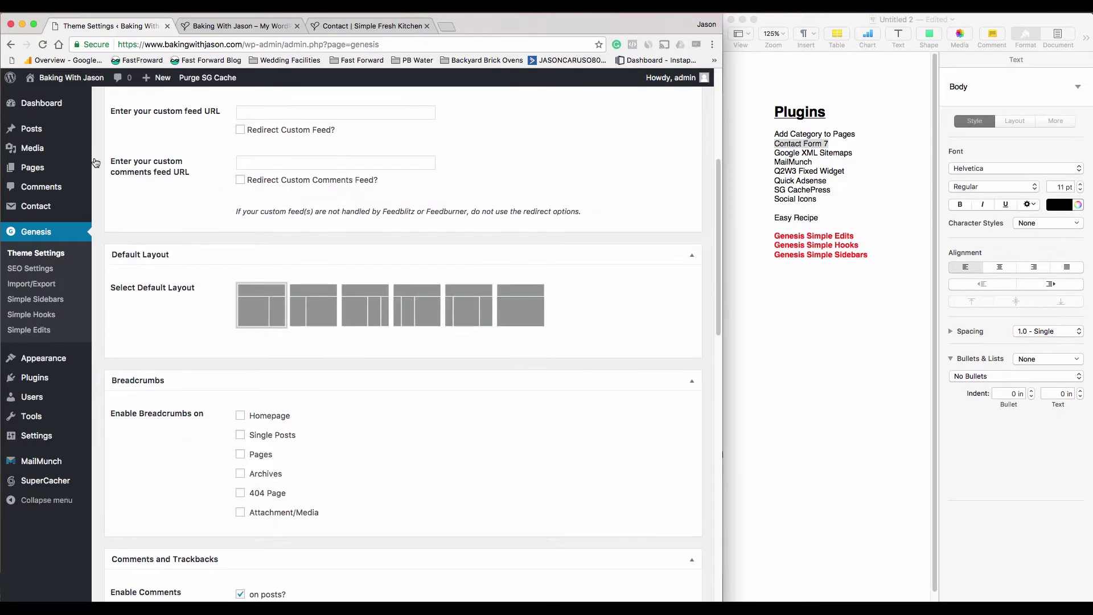
- Open the theme Customizer for Baking With Jason, view its options and site preview, and close it
mouse_move(55, 356)
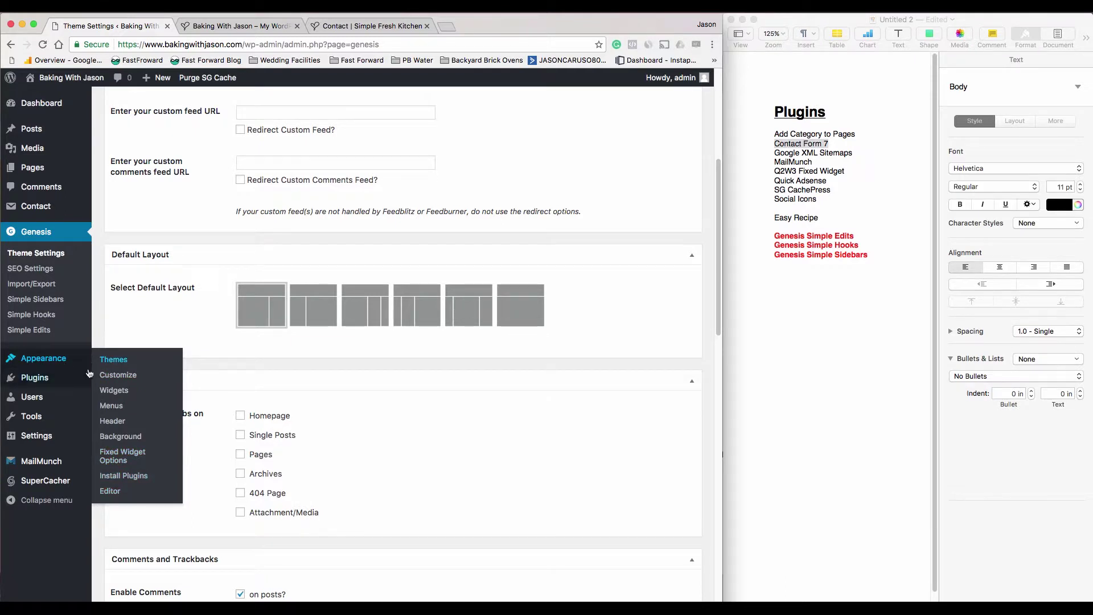
mouse_move(86, 363)
click(126, 376)
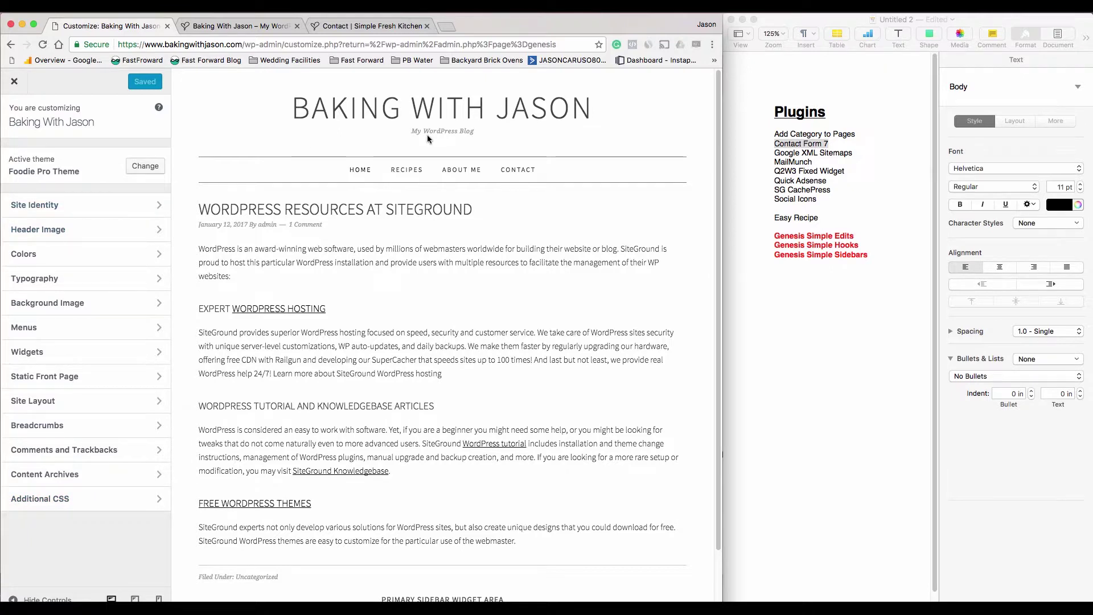
click(14, 82)
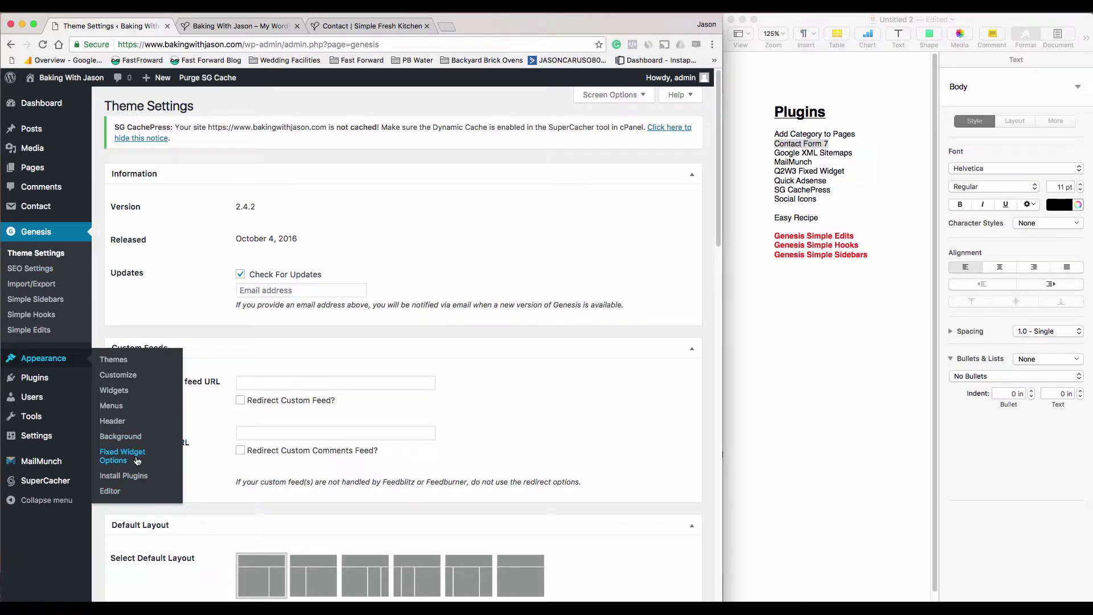
- Place the cursor in "Q2W3 Fixed Widget" in the Plugins document and view the dashboard's Appearance and Plugins options
click(827, 171)
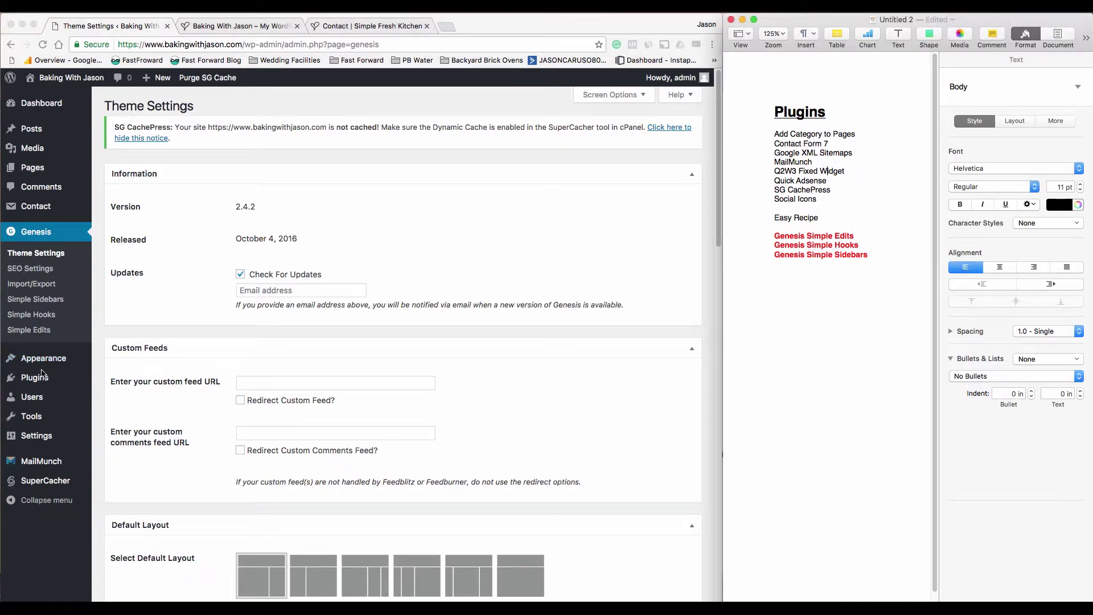
click(95, 349)
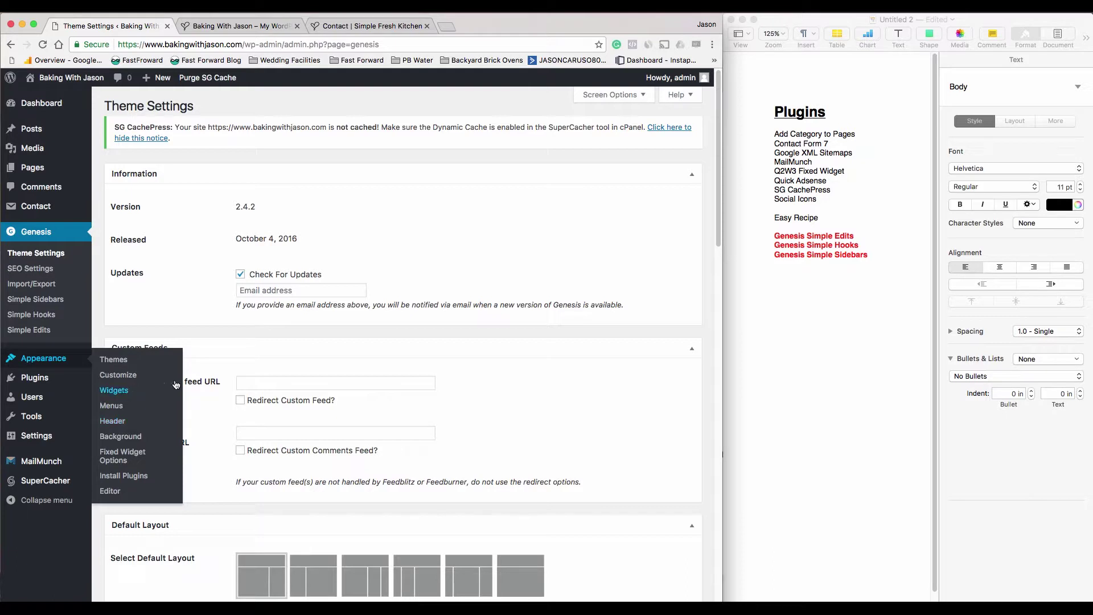
mouse_move(39, 382)
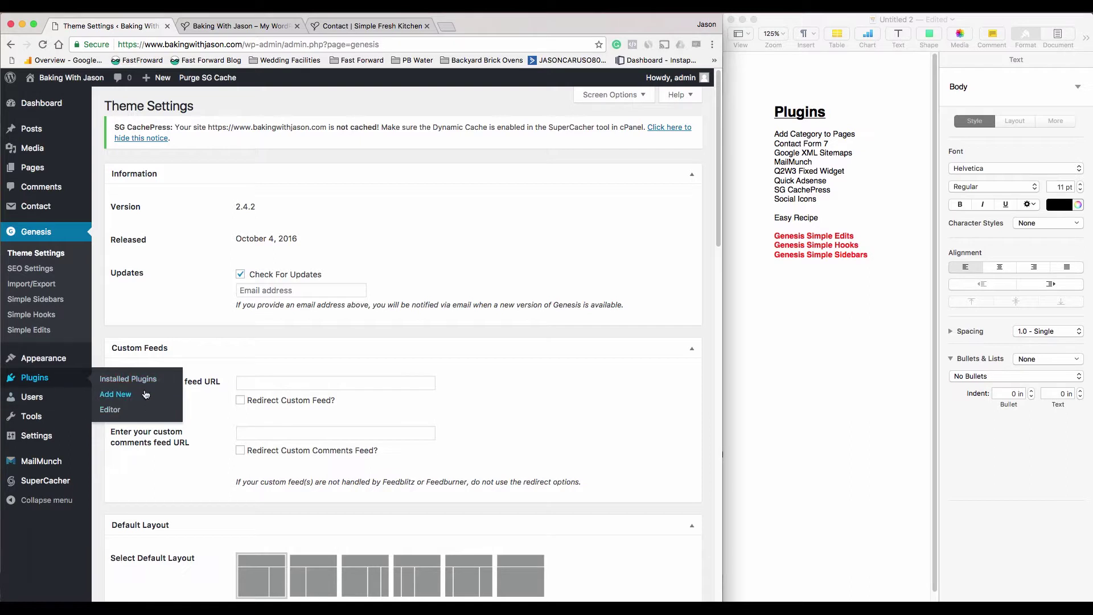
- Open the admin user's profile from the user list and review its name, contact, permission and author archive settings
mouse_move(40, 404)
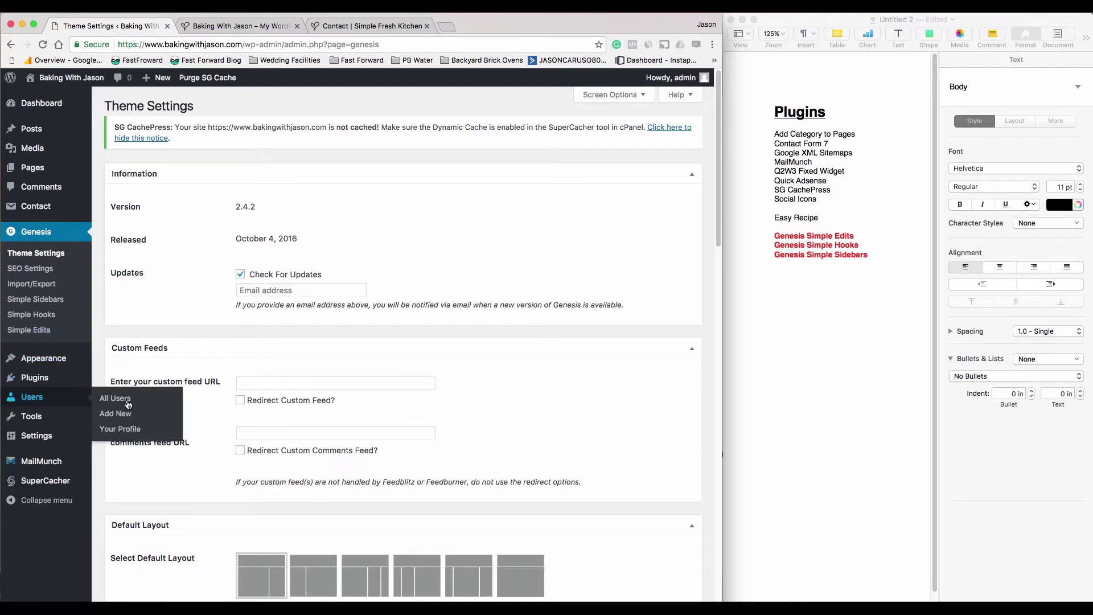
click(131, 404)
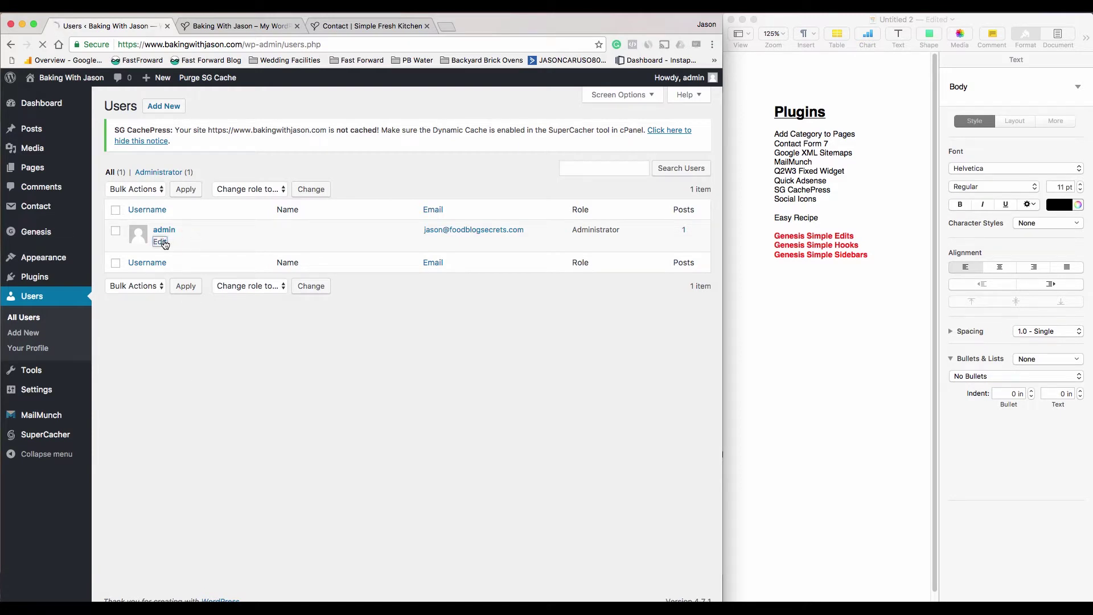
click(160, 241)
scroll(235, 395, down, 3)
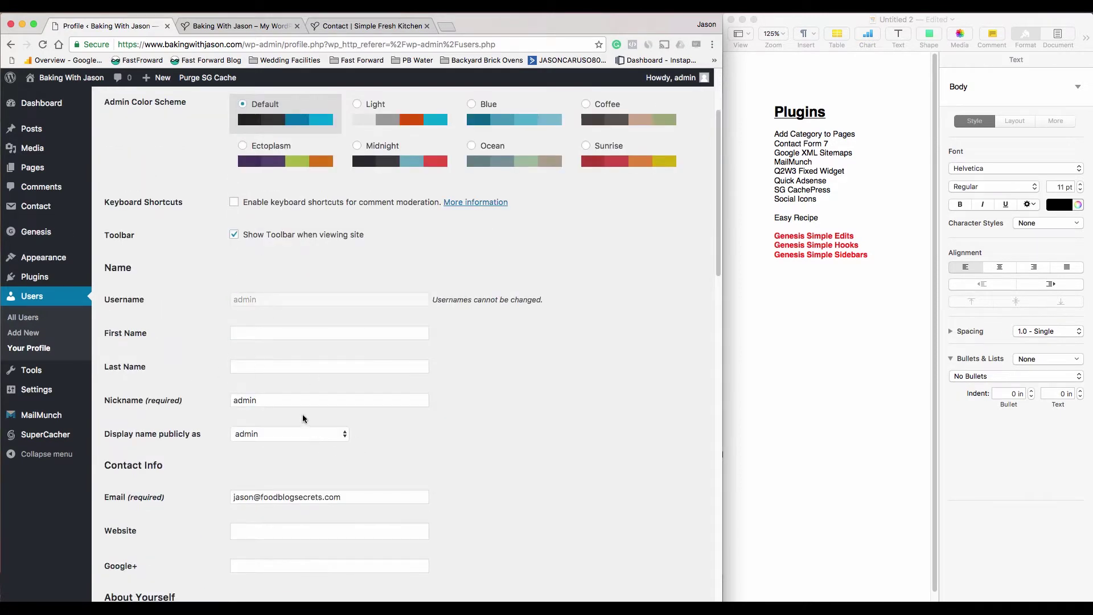
drag(286, 402, 189, 402)
click(179, 333)
scroll(542, 388, down, 5)
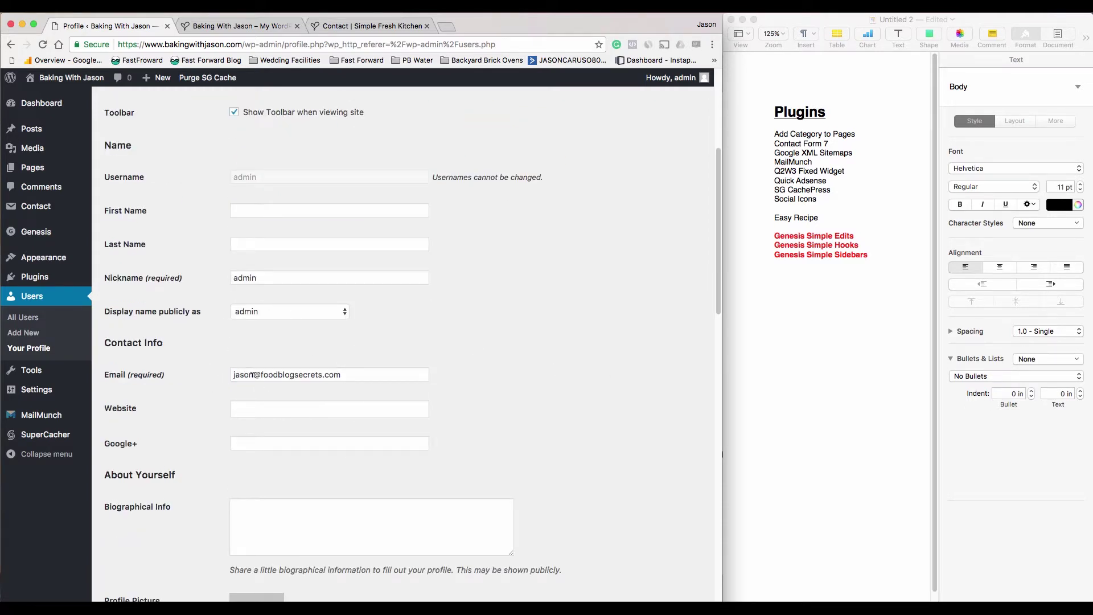
scroll(401, 303, down, 10)
scroll(299, 483, down, 12)
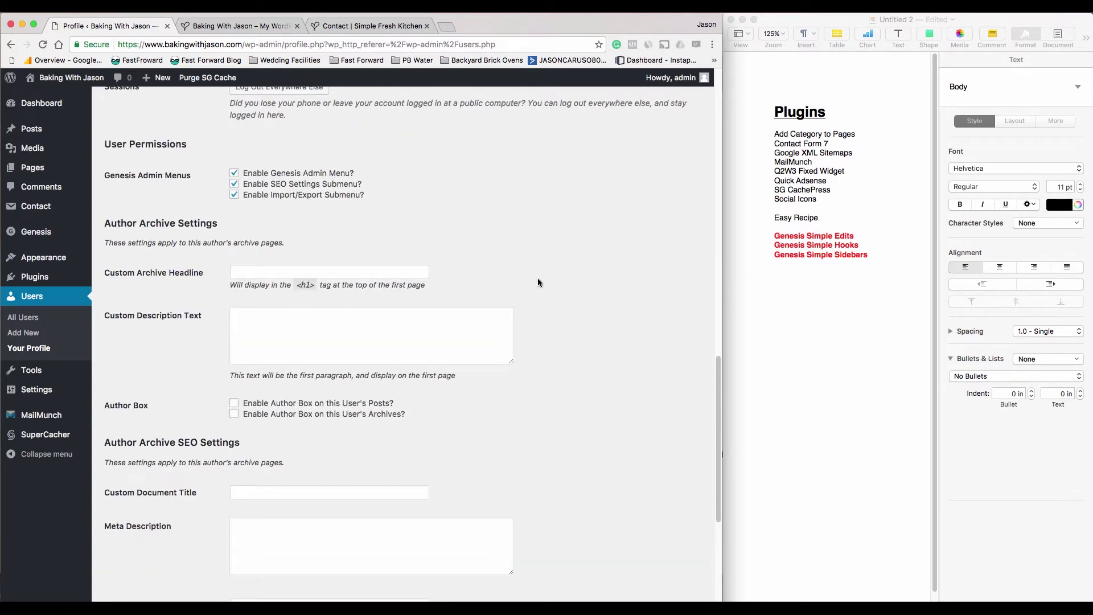
scroll(555, 286, down, 10)
scroll(406, 401, up, 20)
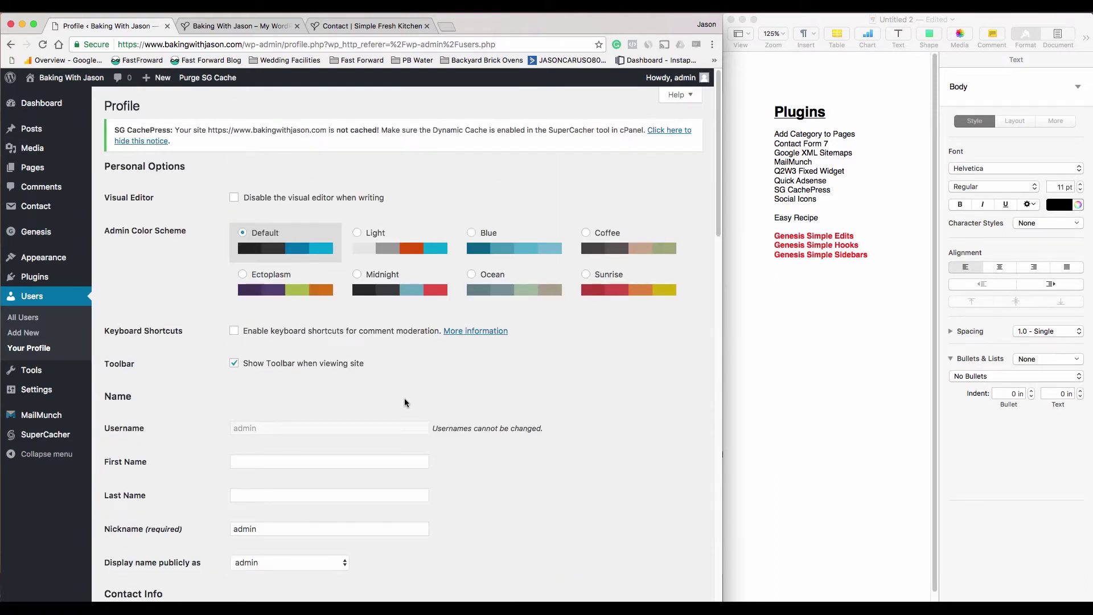
- View Simple Fresh Kitchen's 6-Ingredient Smoked Salmon and Avocado Frittata post and return to the admin profile's contact and biographical fields
click(380, 22)
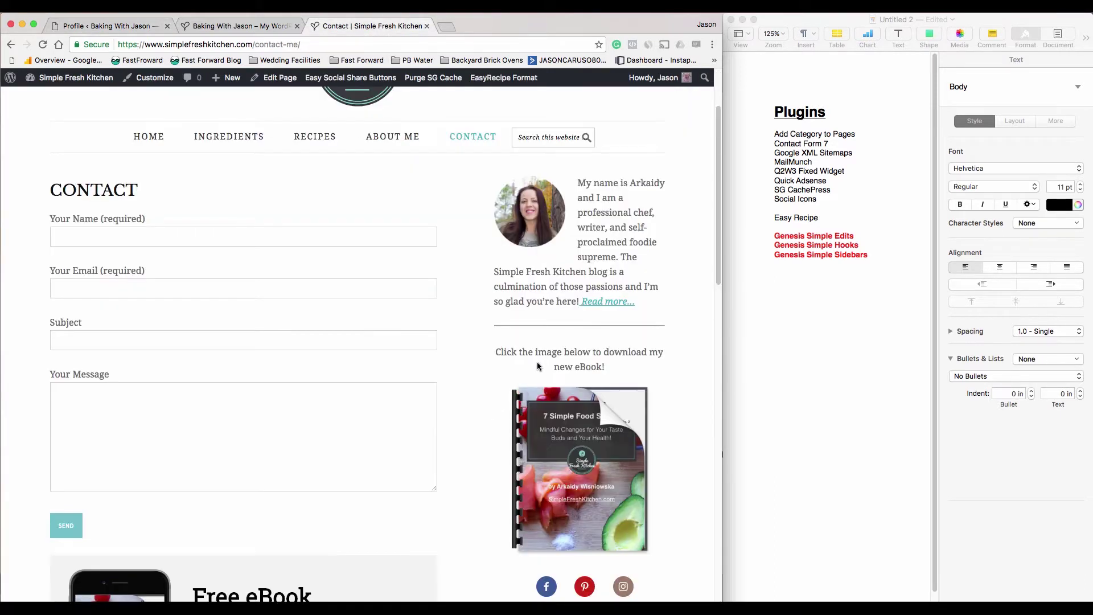
click(143, 138)
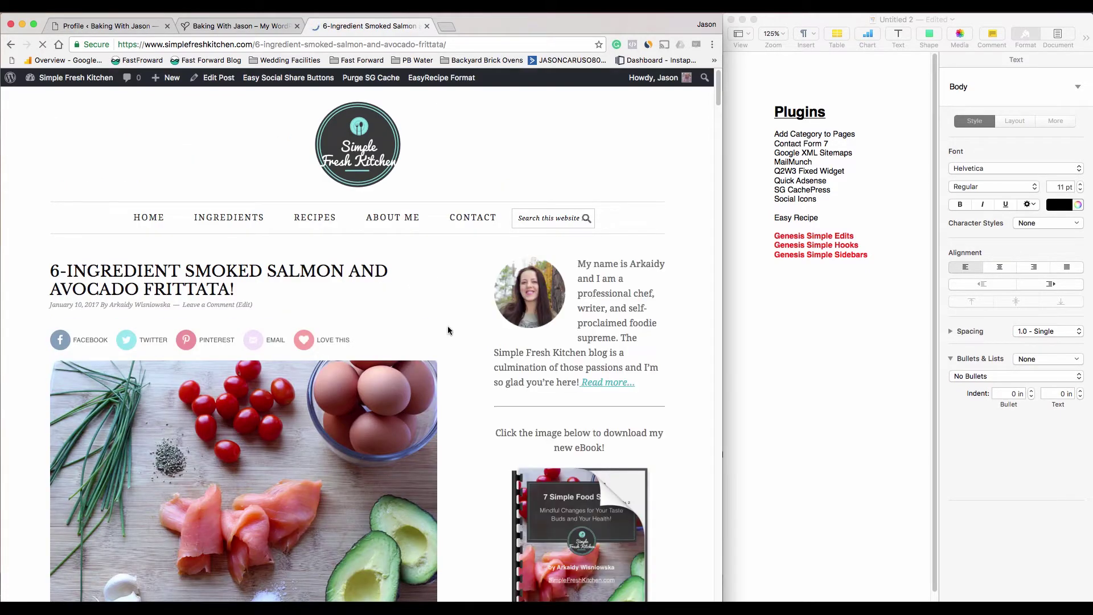
scroll(438, 371, down, 15)
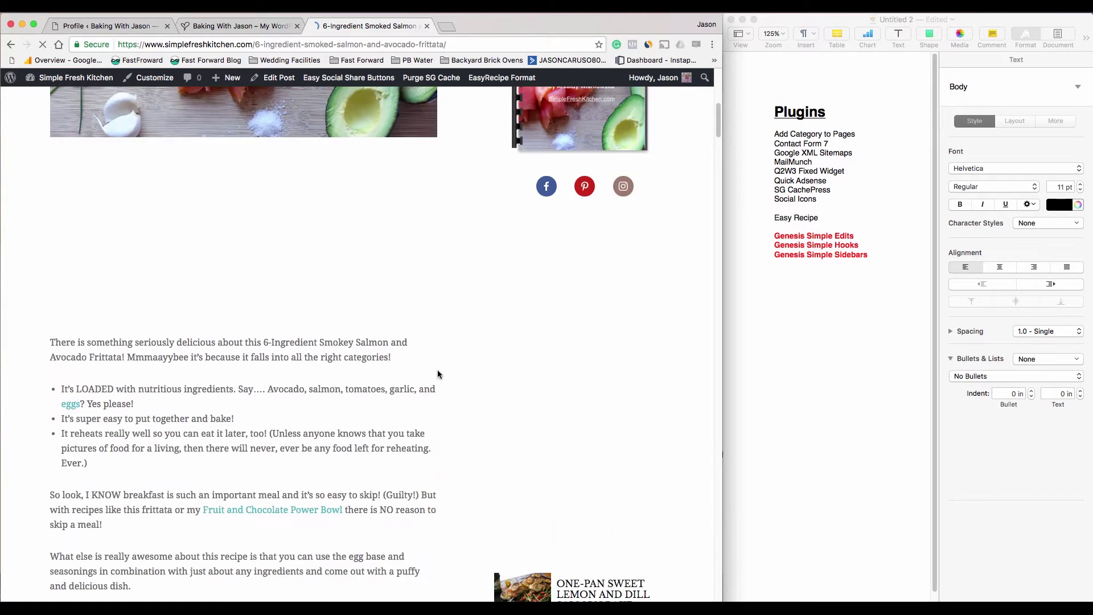
scroll(438, 374, down, 6)
scroll(398, 364, down, 4)
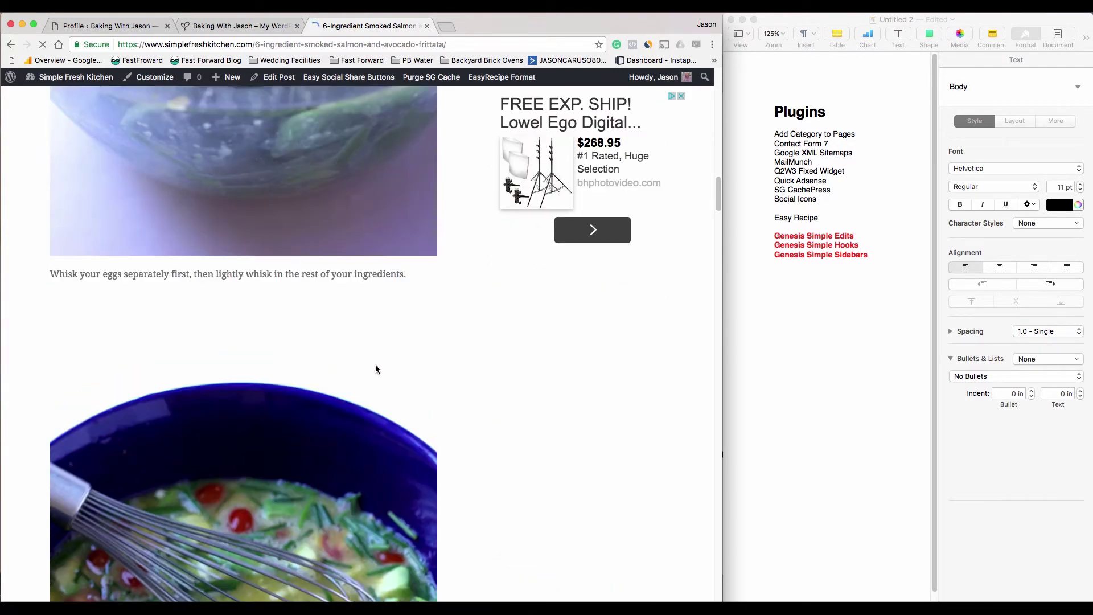
scroll(387, 345, down, 6)
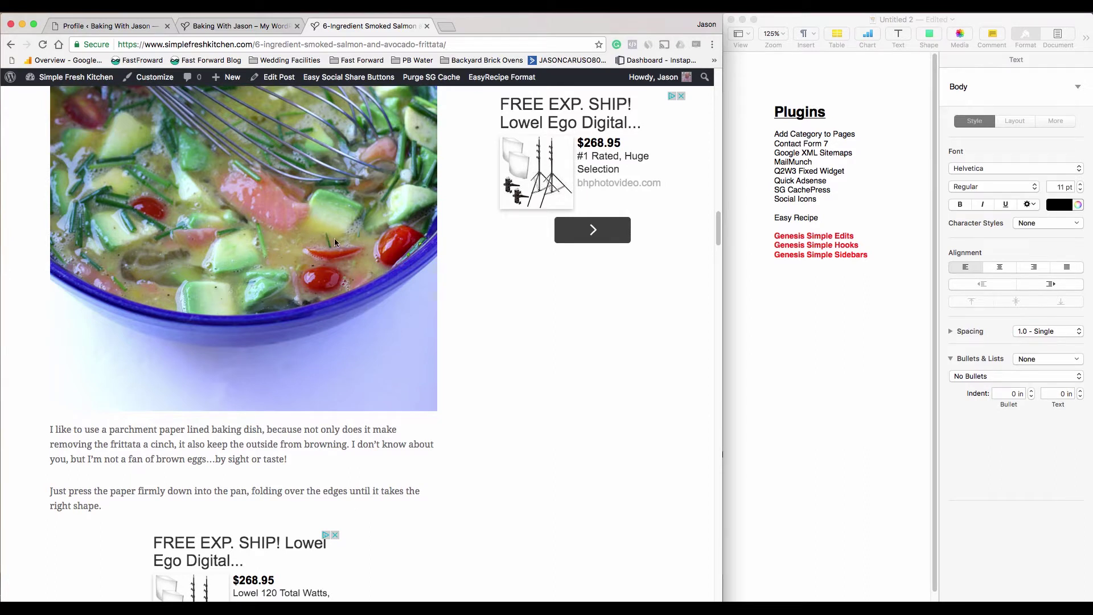
click(130, 25)
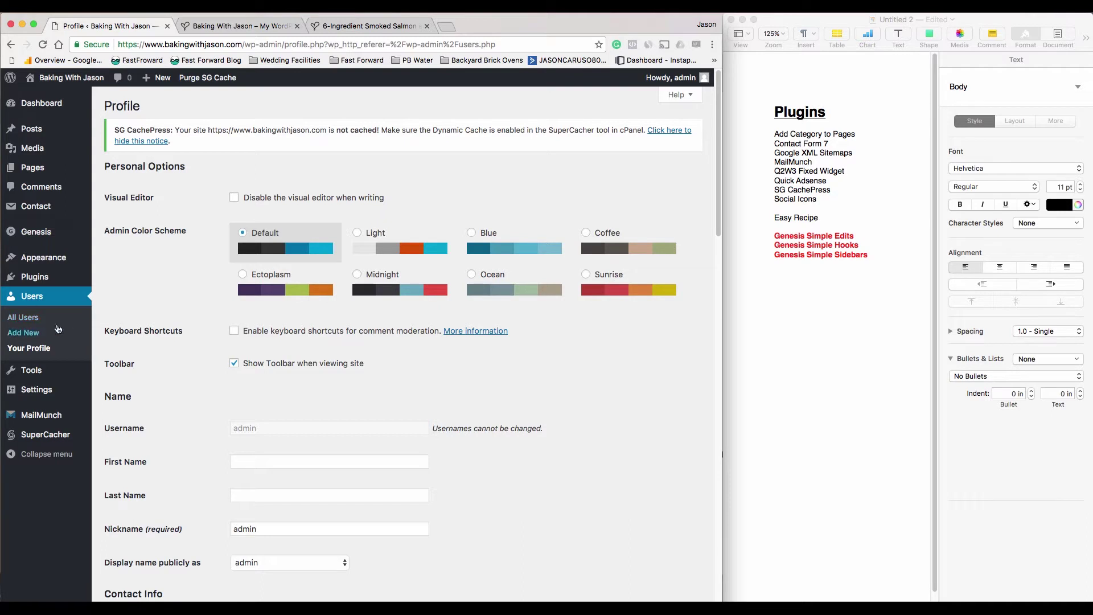
scroll(197, 195, down, 6)
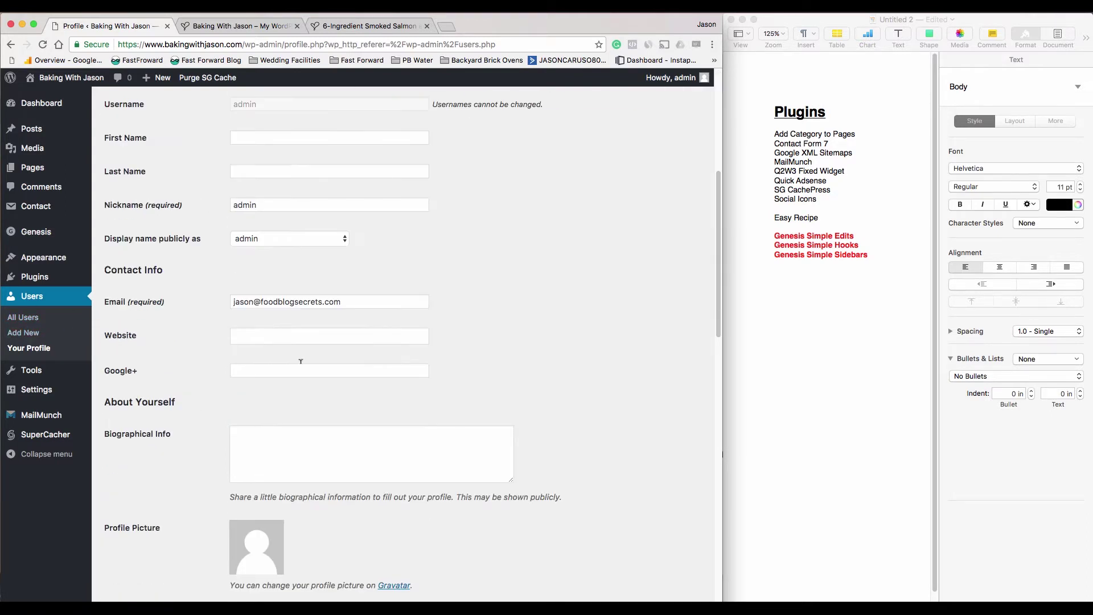
- View the Available Tools page and open the site's General settings
mouse_move(35, 376)
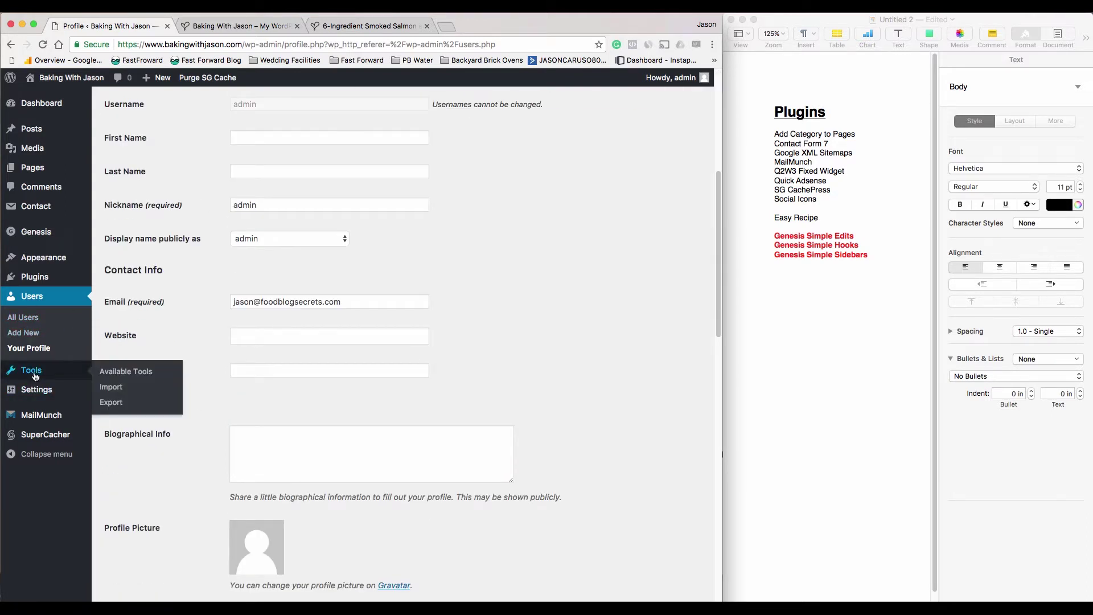
click(114, 372)
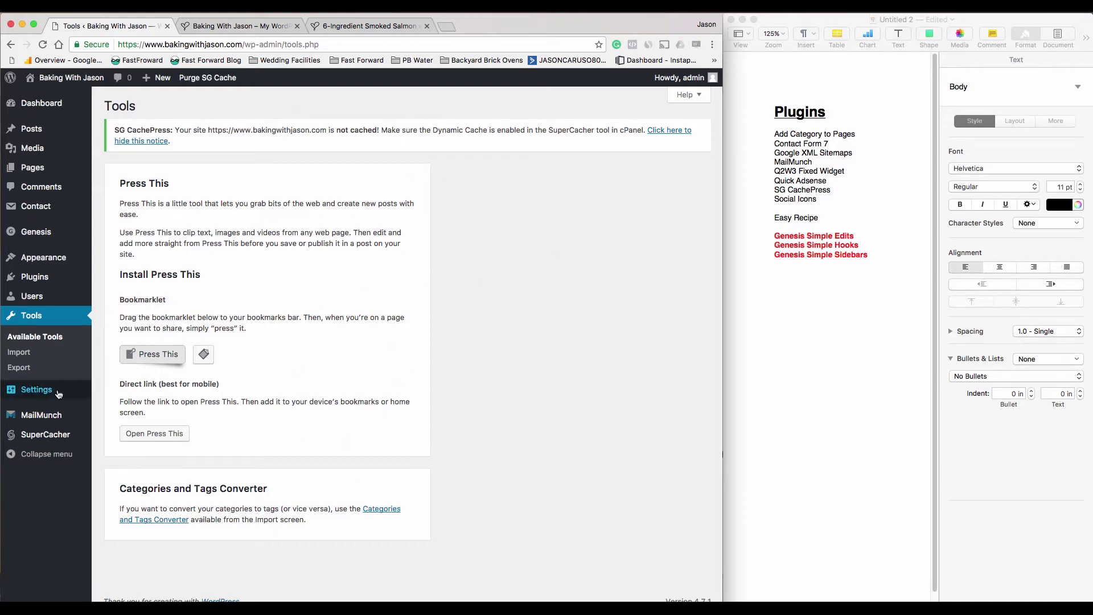
mouse_move(45, 394)
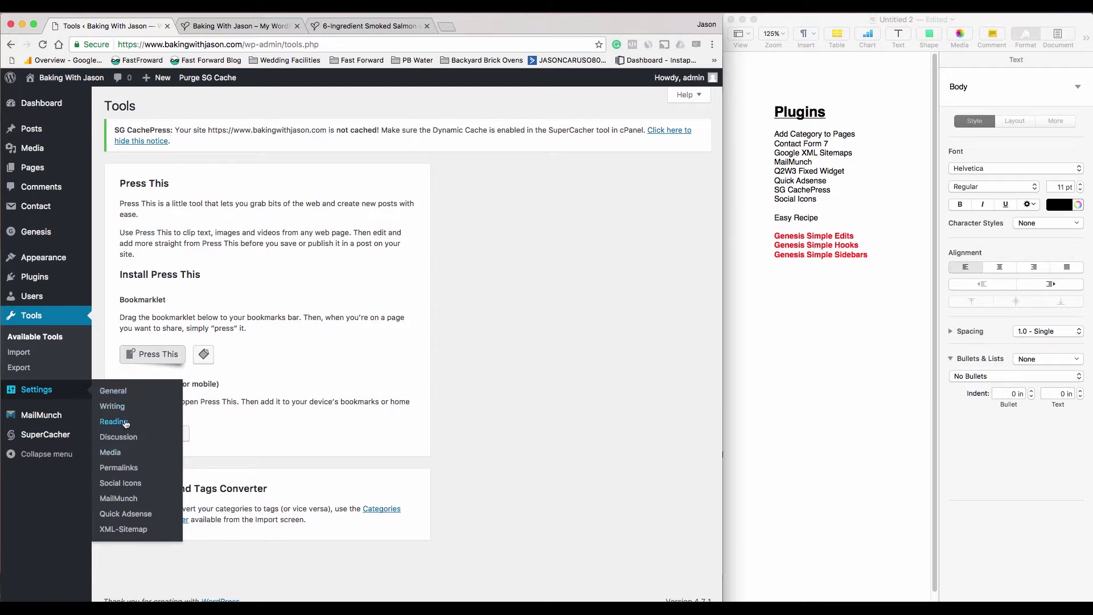
click(140, 391)
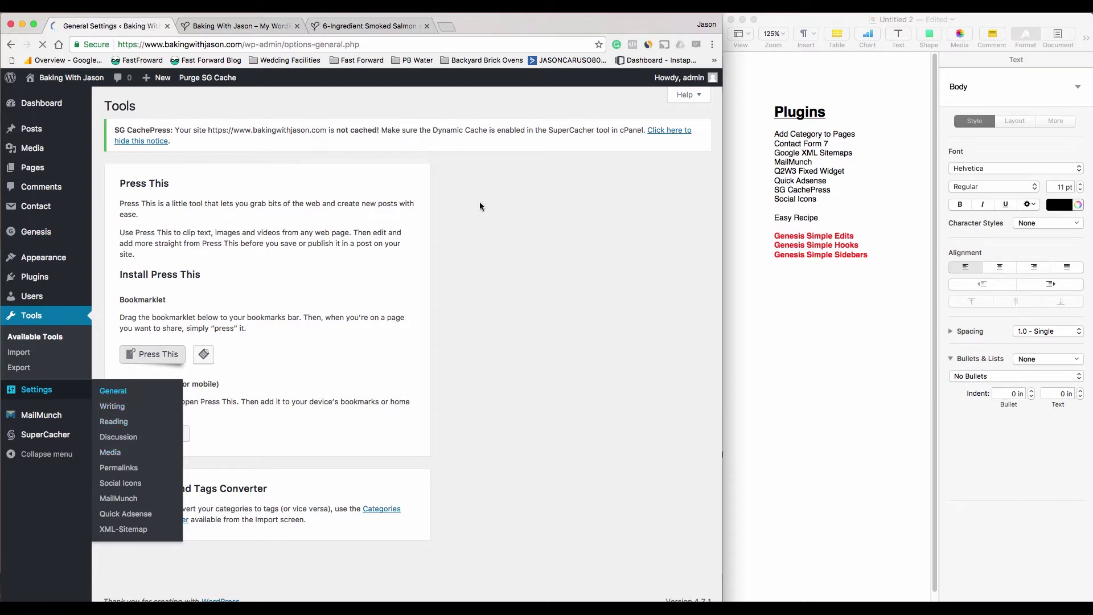
- Review the General settings, from the site address and timezone to the date and time formats and site language
scroll(487, 256, down, 10)
scroll(487, 341, up, 4)
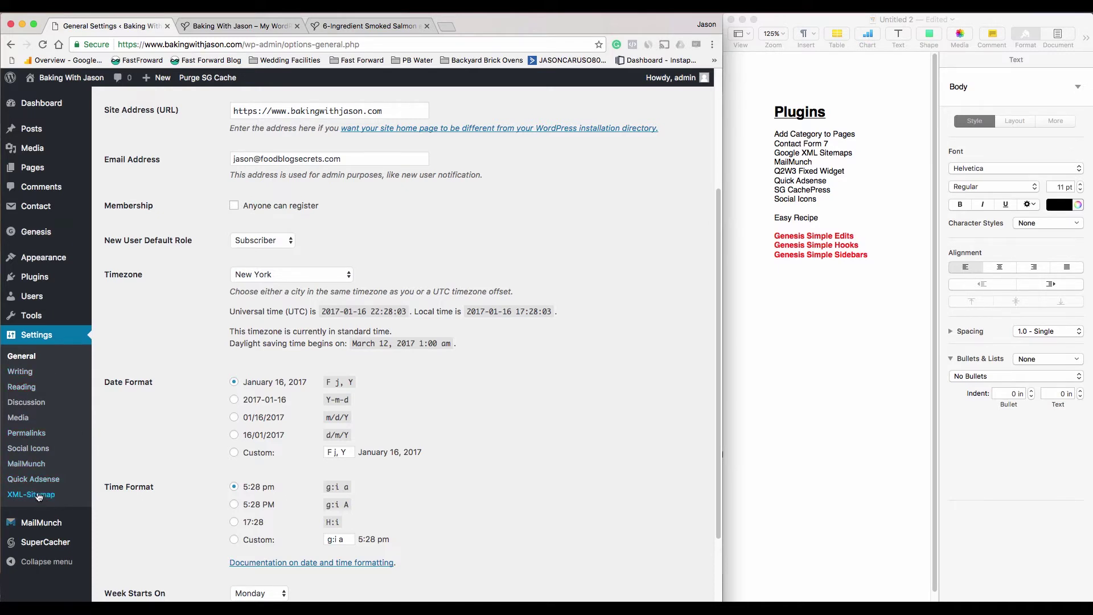
scroll(31, 453, down, 3)
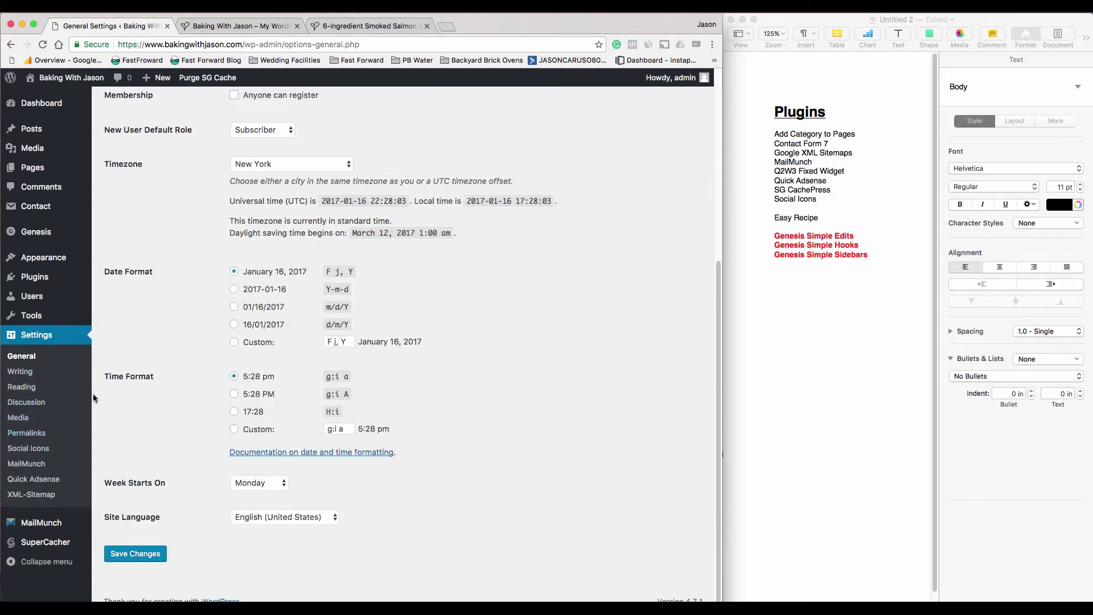
- View the MailMunch opt-in forms and permalink settings, and open the Social Icons list
click(29, 467)
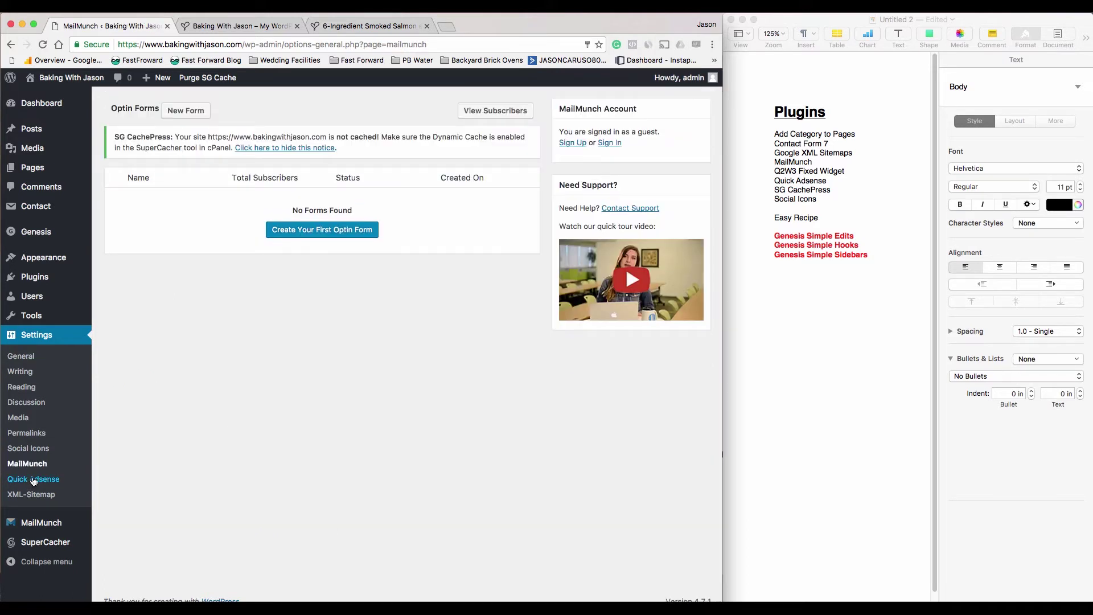
click(27, 432)
click(37, 450)
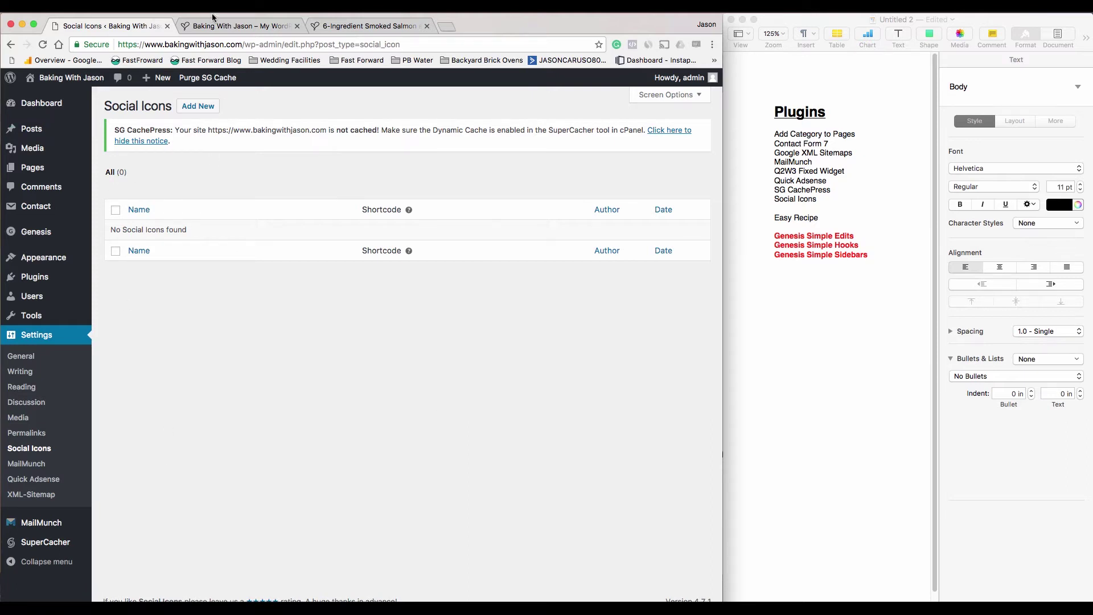
- View the sidebar's social icons on Simple Fresh Kitchen's frittata post and return to the dashboard's Social Icons list
click(392, 25)
scroll(678, 429, up, 10)
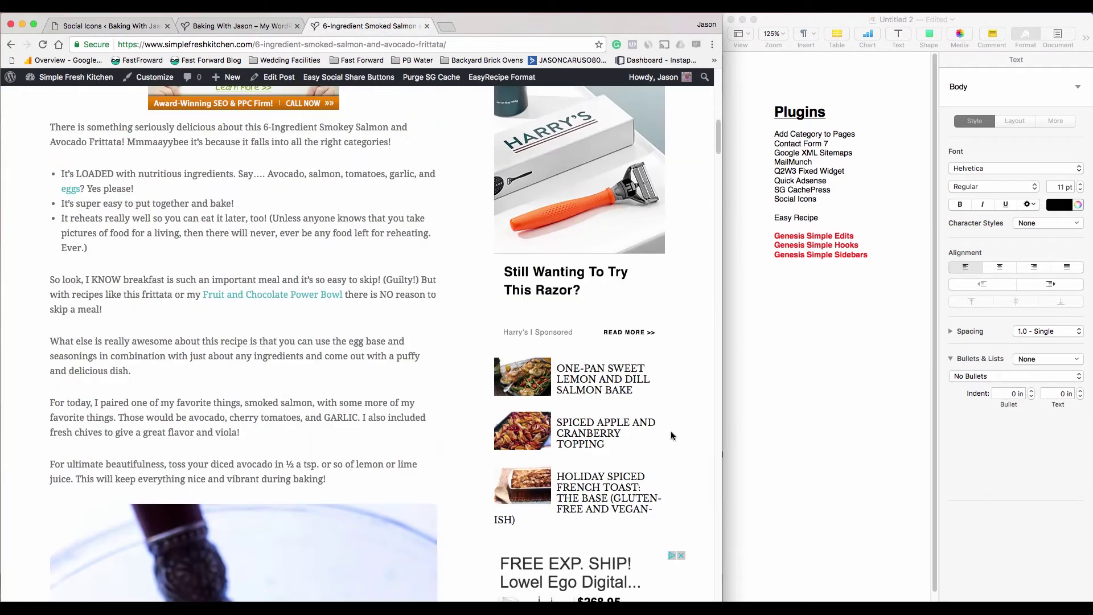
scroll(672, 427, up, 8)
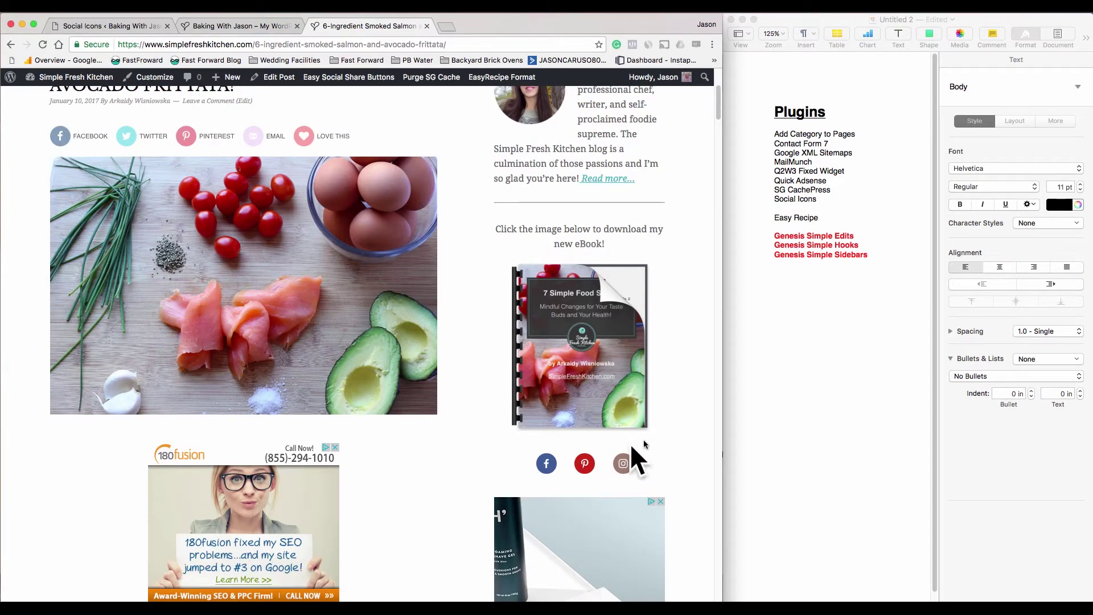
click(114, 25)
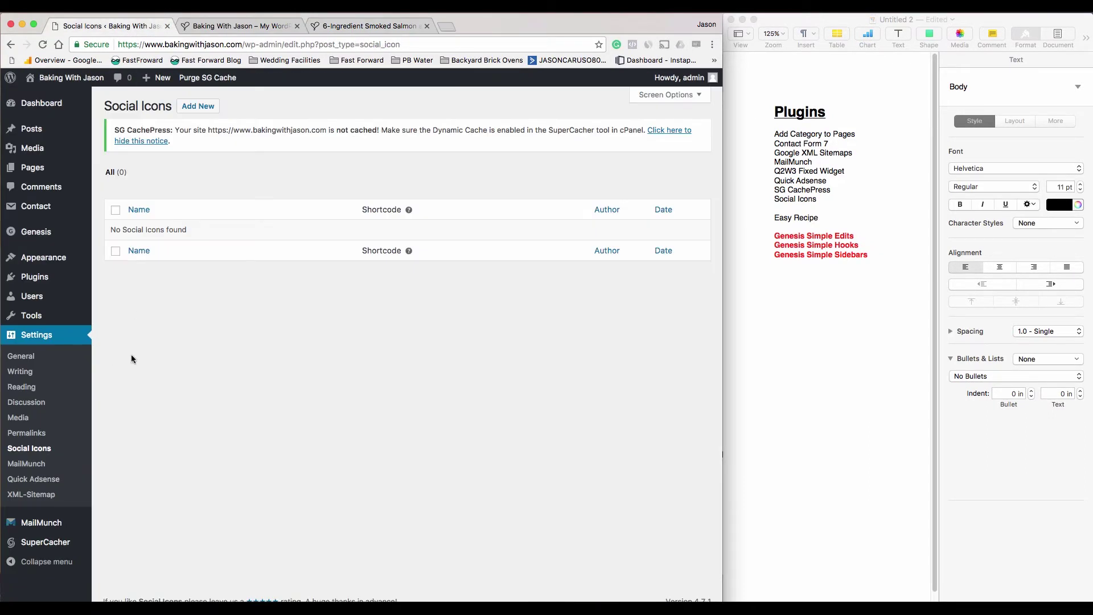
- Open and close the "7 Simple Food Swaps" eBook signup form on the frittata post, and return to the dashboard
click(375, 29)
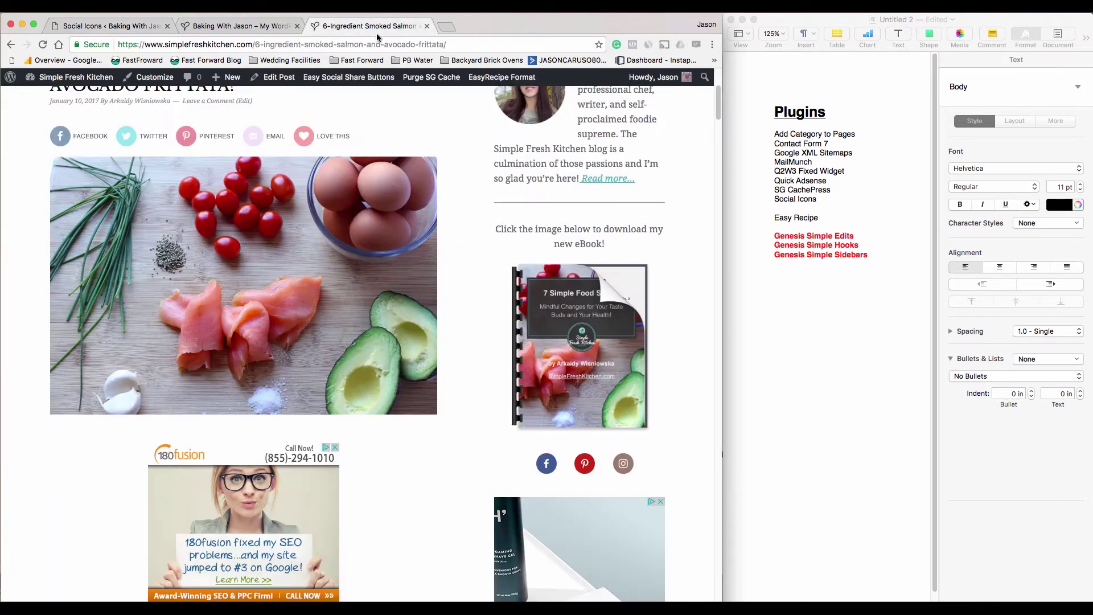
click(563, 330)
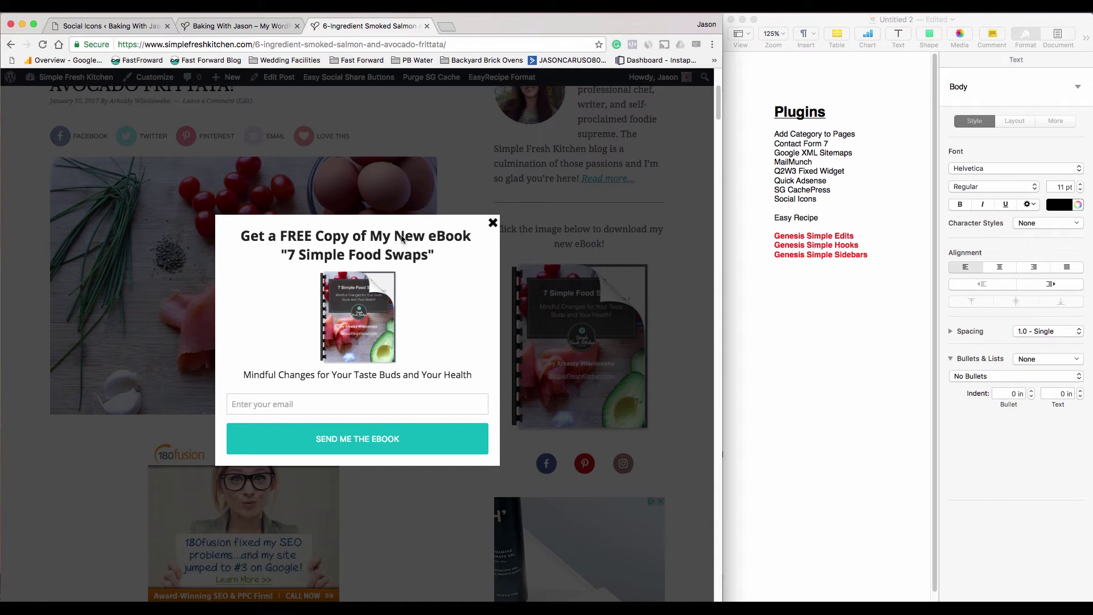
click(493, 223)
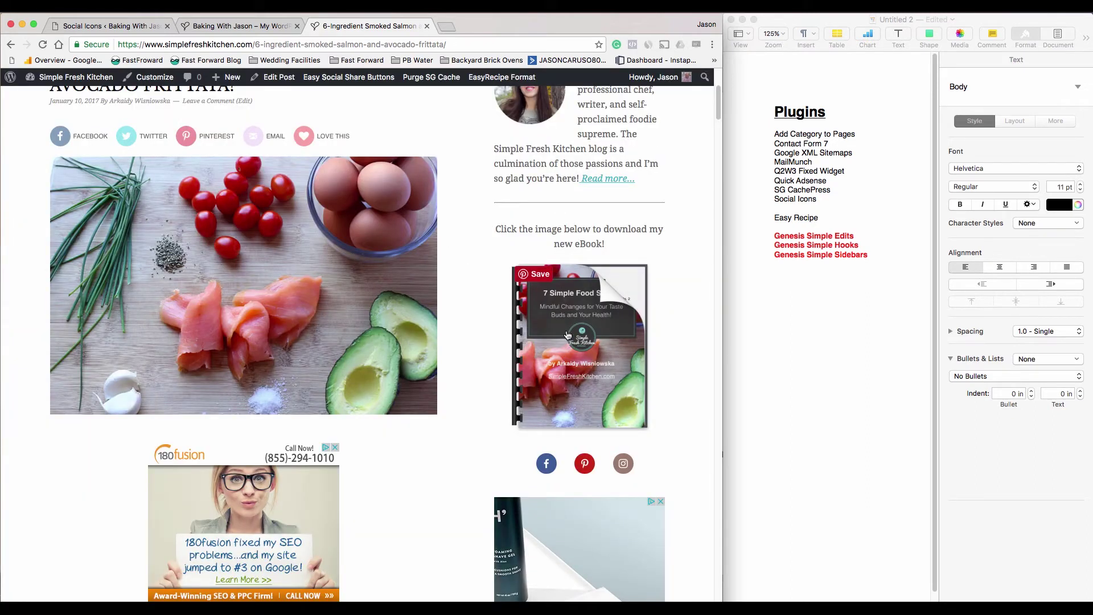
scroll(560, 255, down, 3)
scroll(559, 255, down, 10)
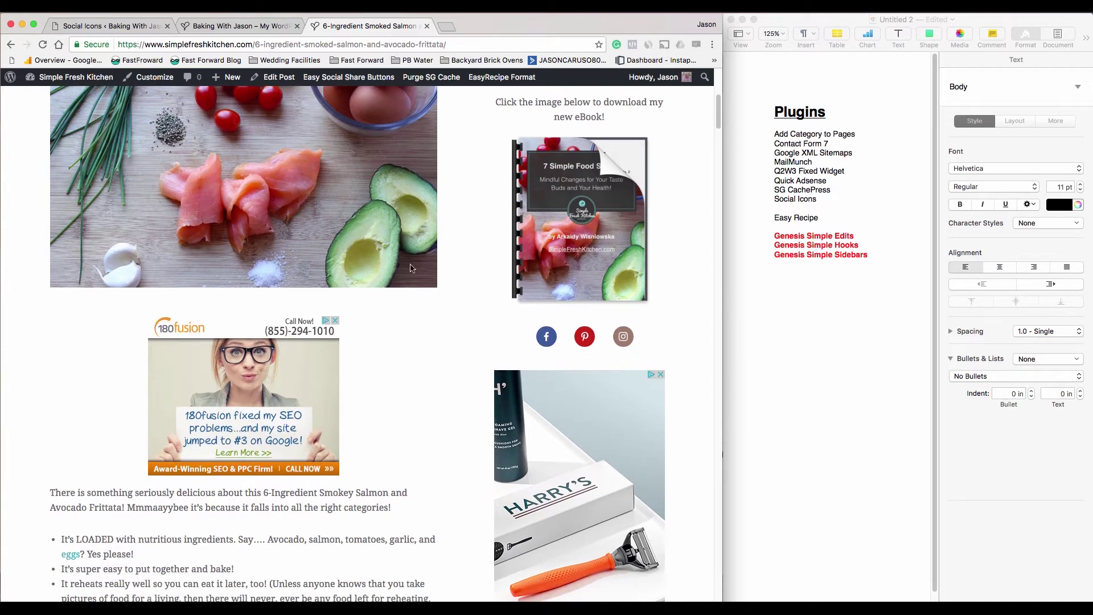
scroll(416, 268, up, 15)
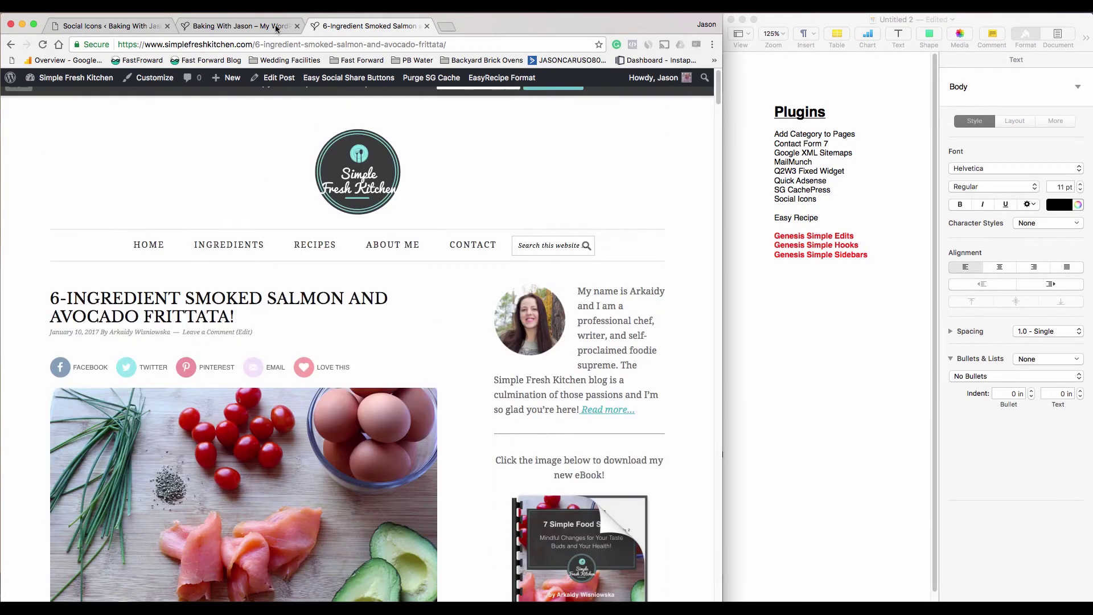
click(73, 27)
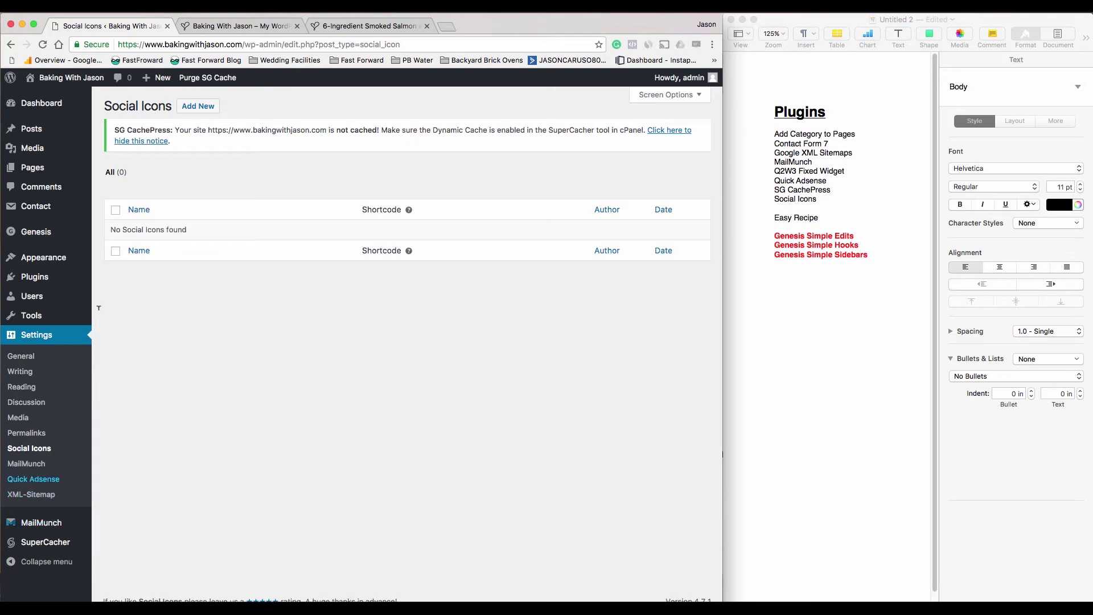
- Examine the ads placed in the sidebar and body of the frittata post, and return to the Social Icons list
click(370, 25)
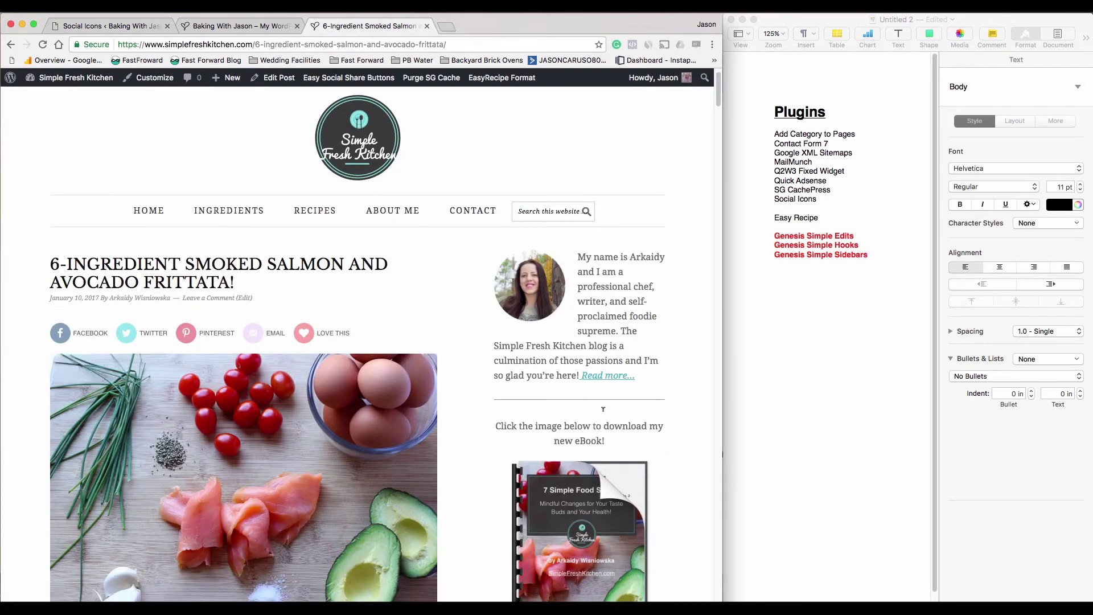
scroll(603, 409, down, 10)
scroll(589, 381, down, 5)
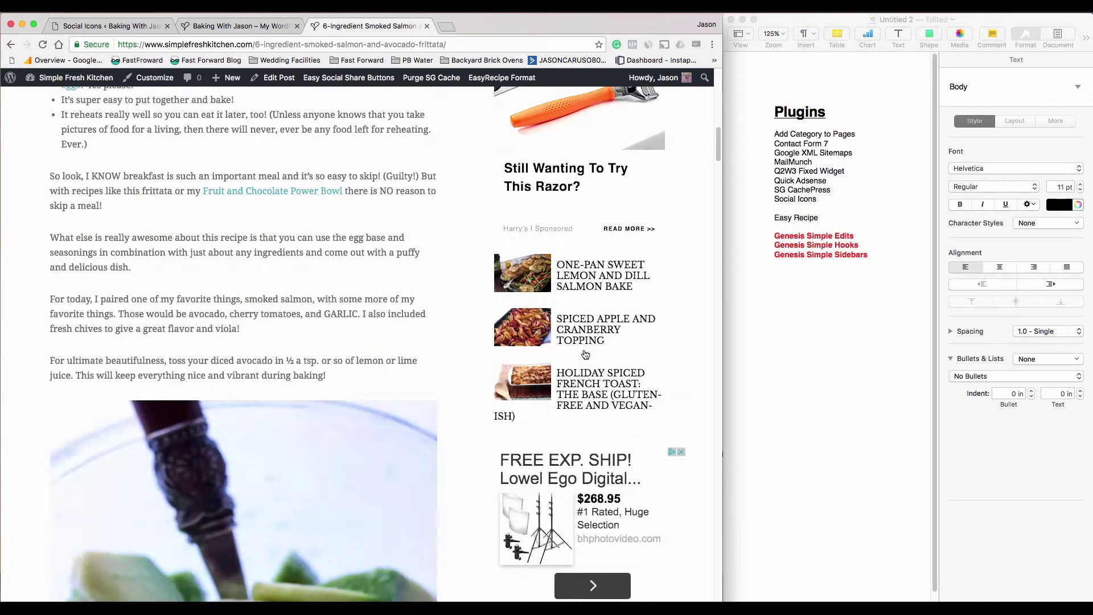
scroll(585, 354, down, 15)
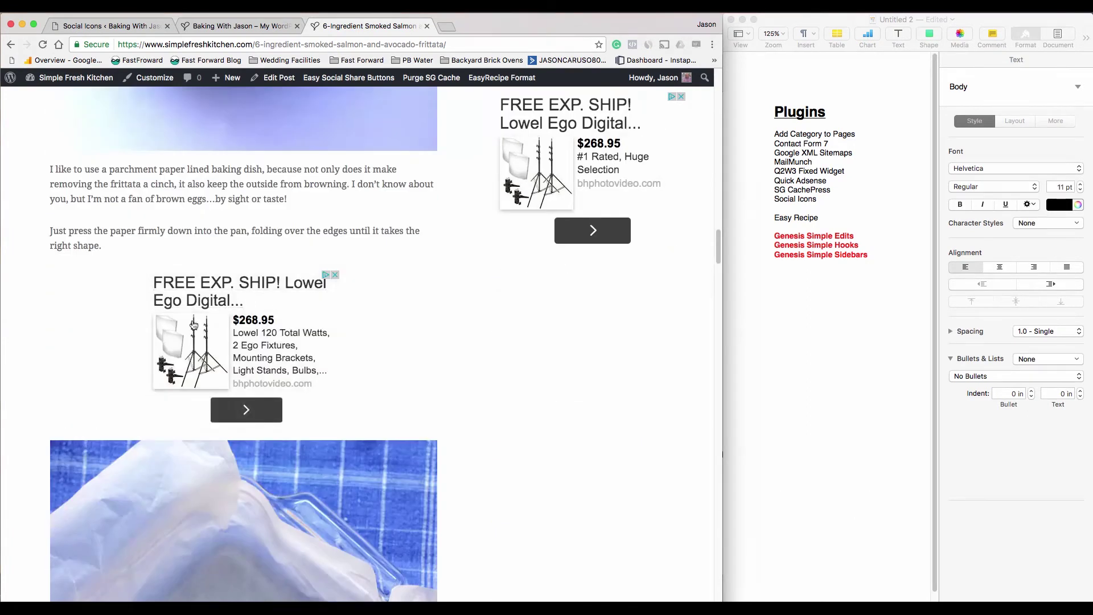
scroll(216, 330, down, 10)
scroll(223, 370, down, 5)
click(97, 29)
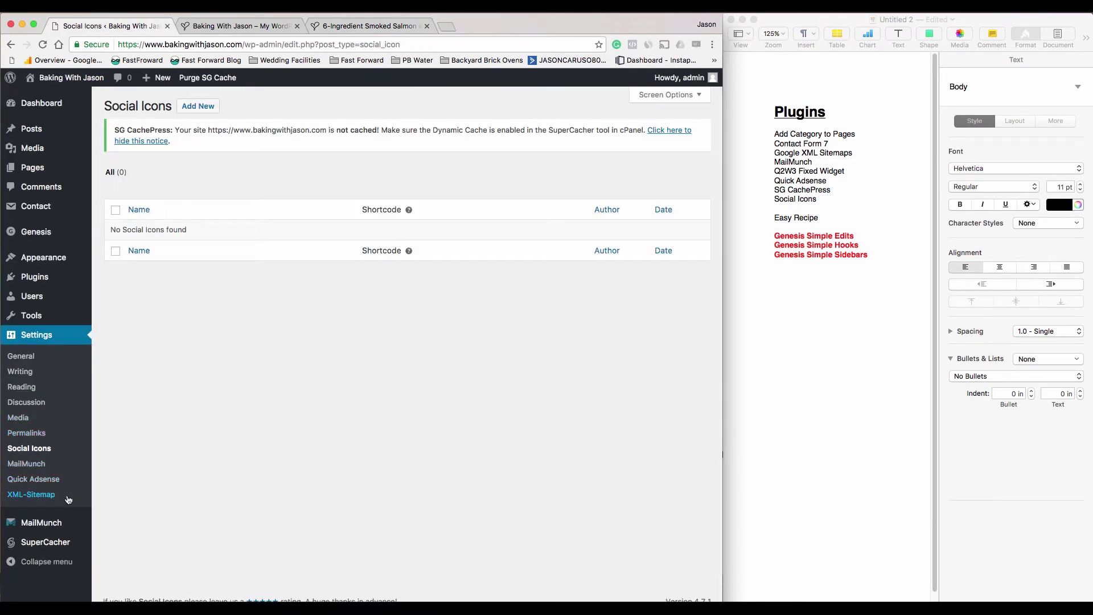
- Open the XML-Sitemap settings, and enter "chicken" as a Google search term in a new tab
click(41, 495)
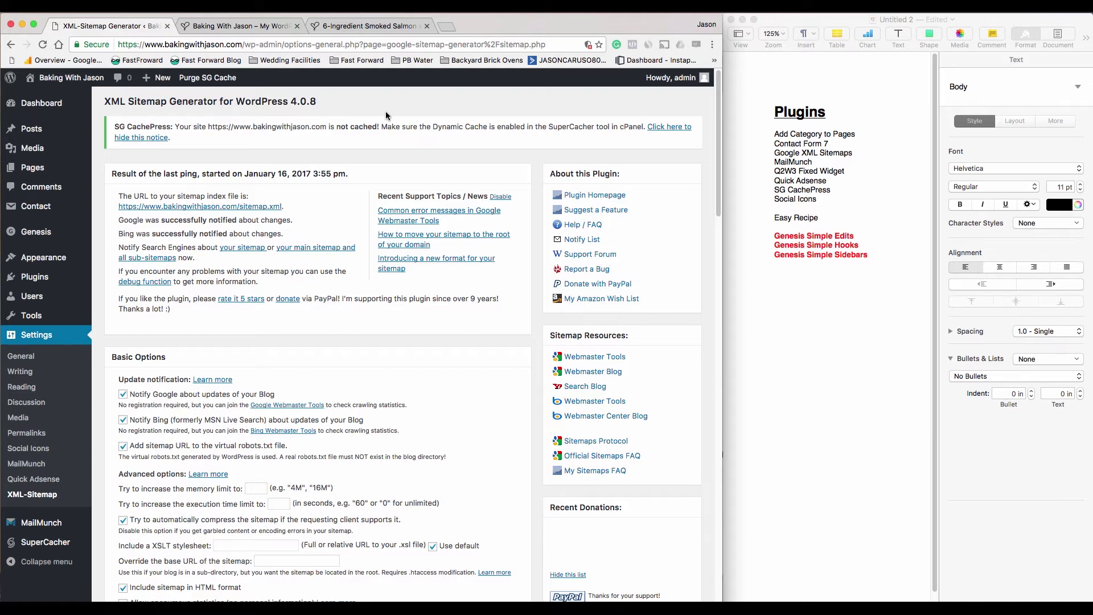
click(445, 26)
text(google.com)
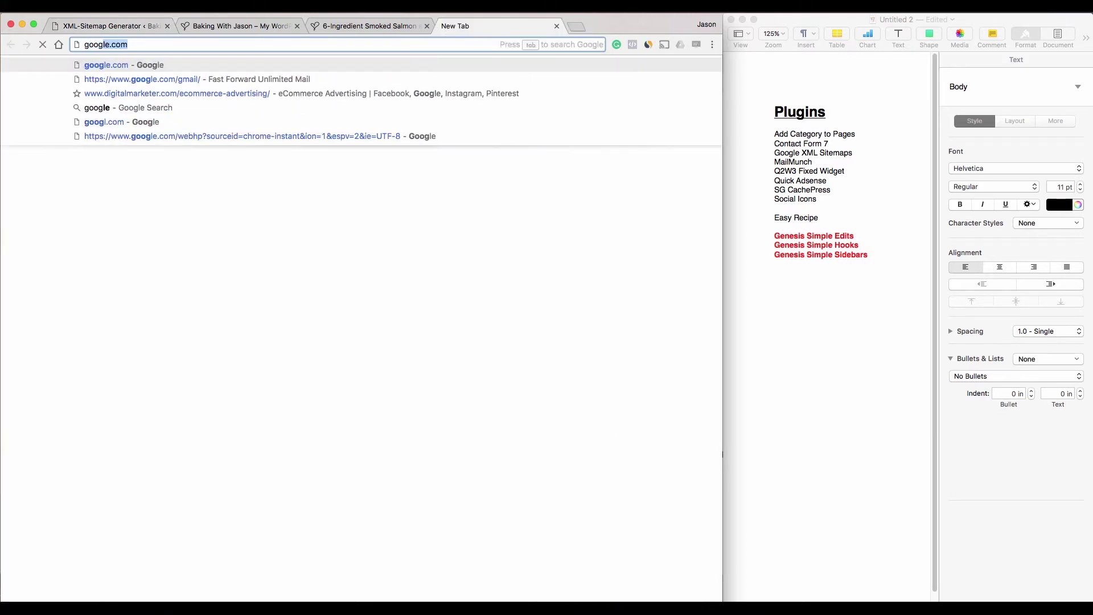
key(Return)
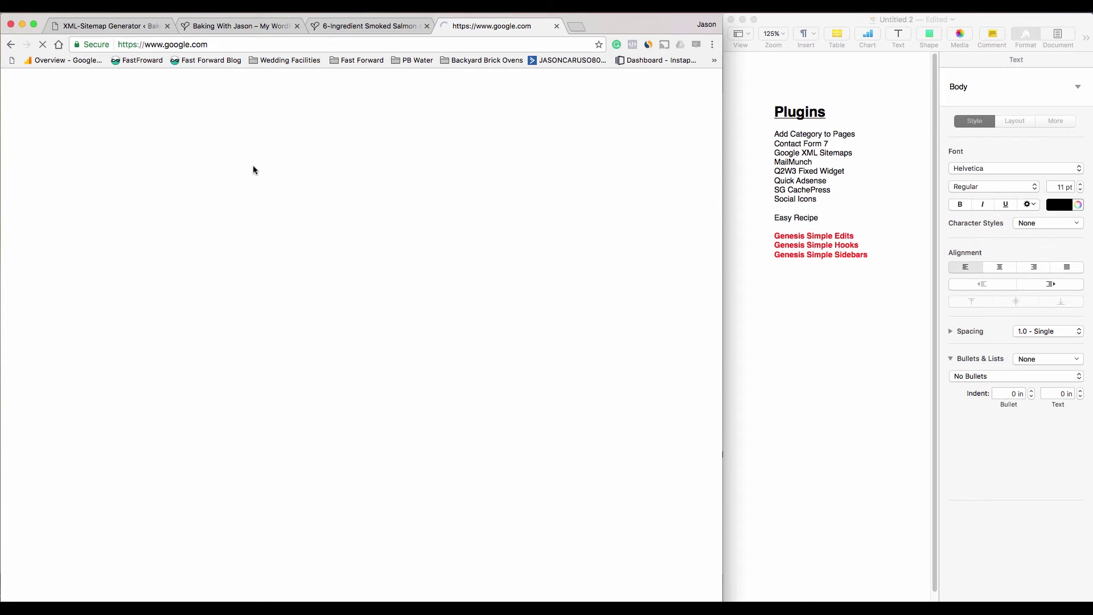
text(chi)
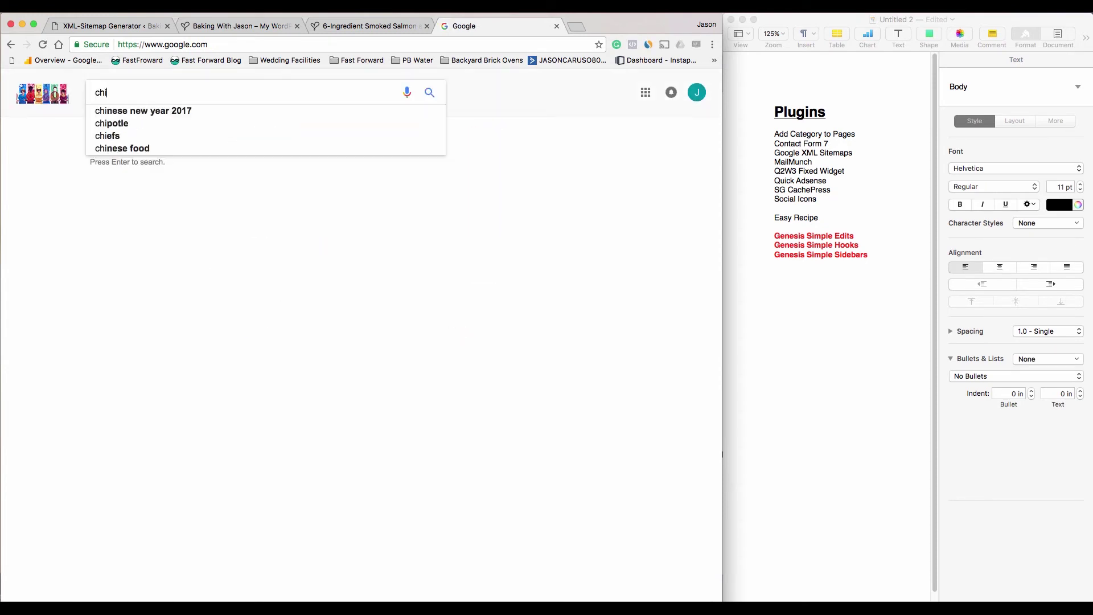
text(cken)
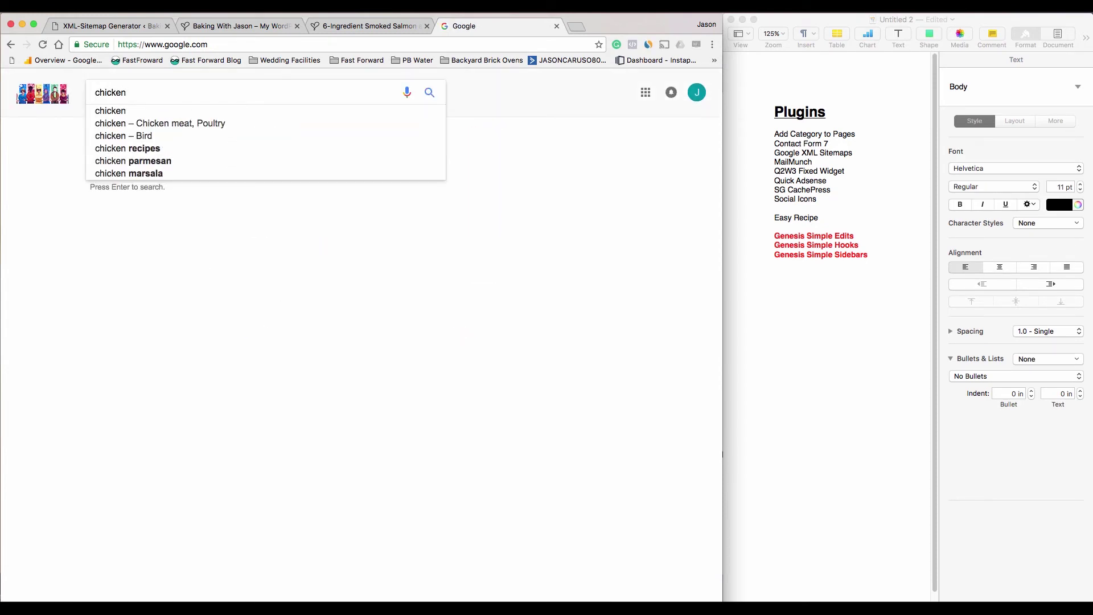
- Close the Google tab, review the XML sitemap's basic options, and open the SuperCacher settings
click(556, 26)
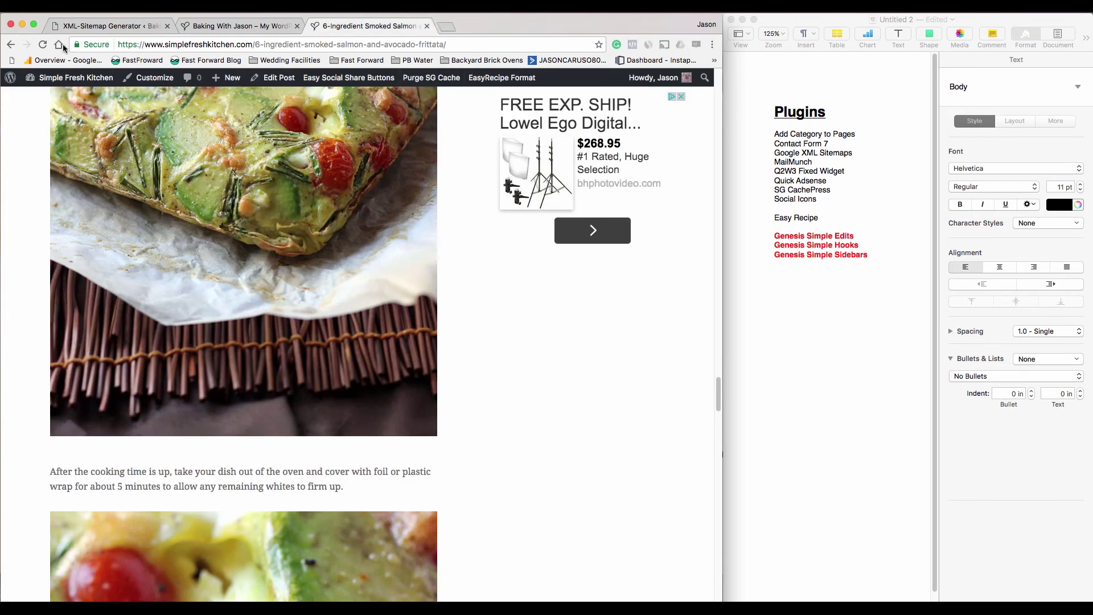
click(104, 29)
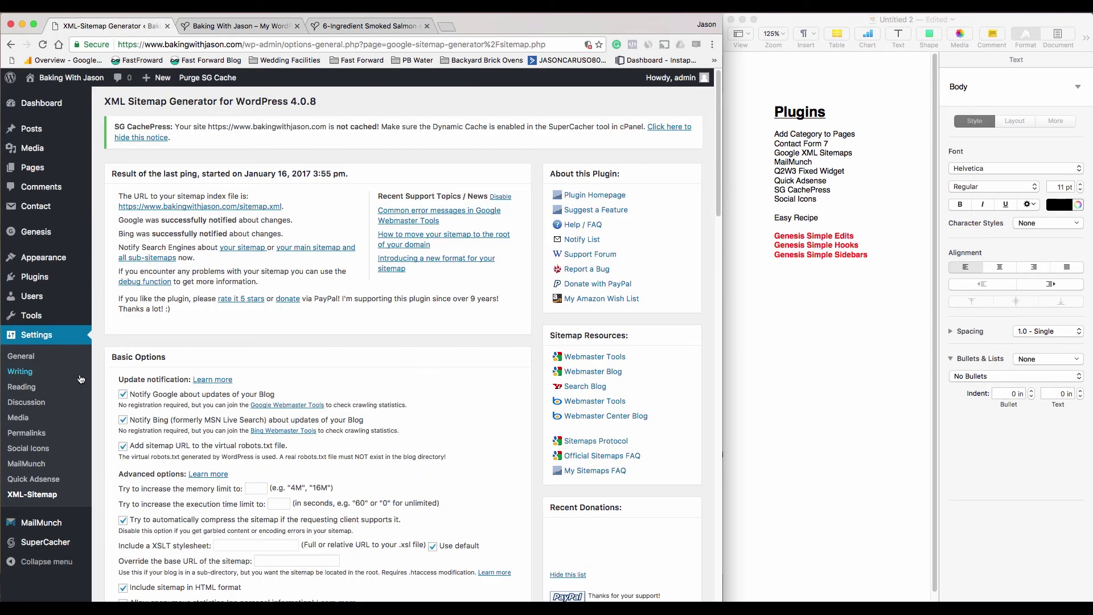
scroll(80, 380, down, 5)
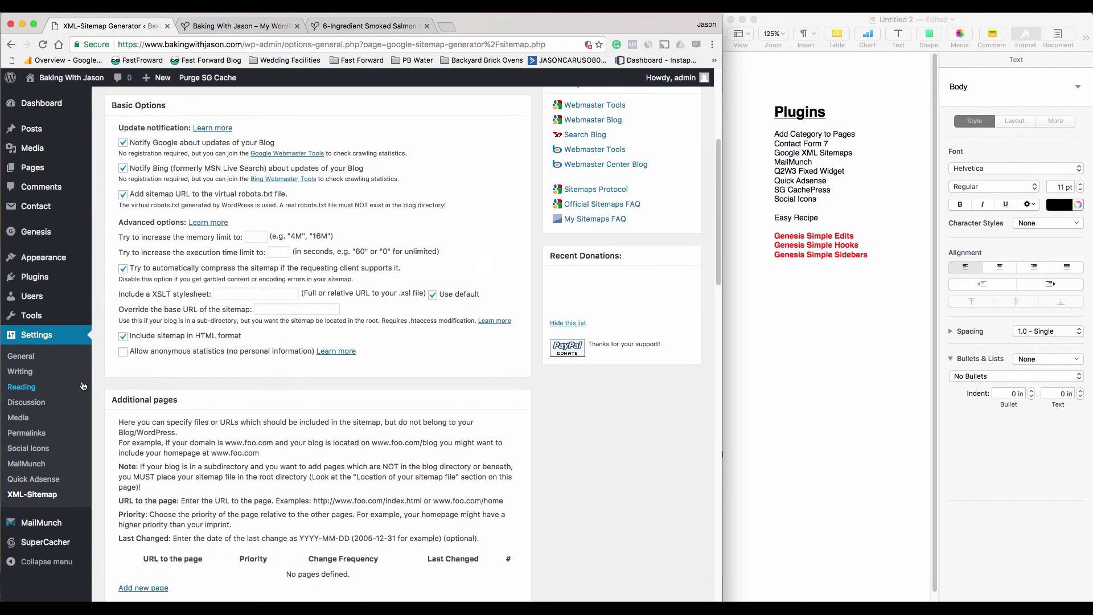
click(55, 547)
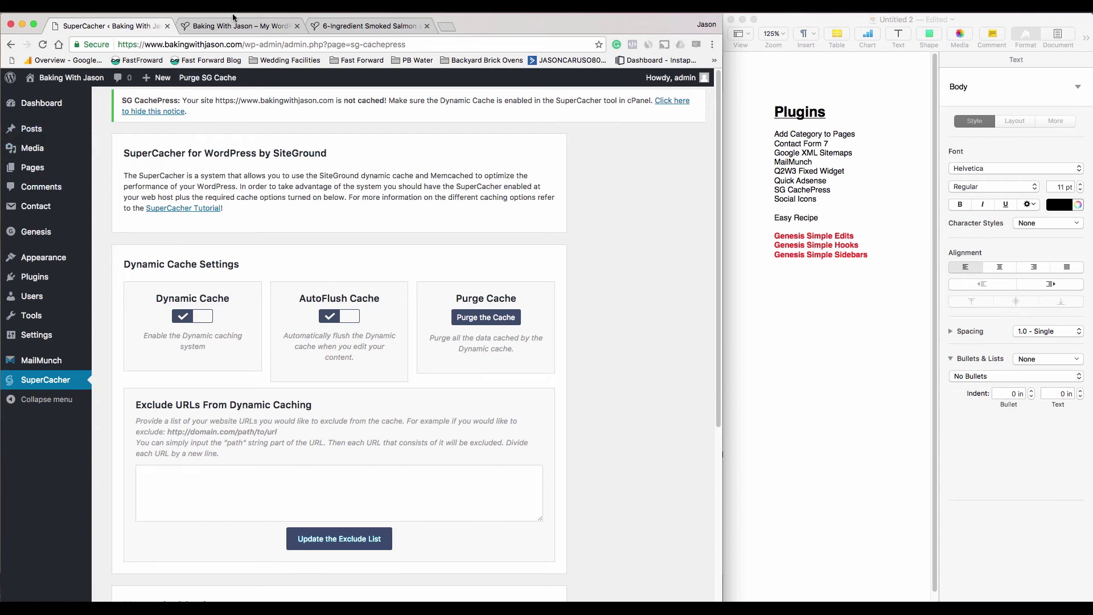
- Purge the SG cache from Simple Fresh Kitchen's frittata post, and return to the Baking With Jason SuperCacher page
click(340, 25)
scroll(561, 347, up, 15)
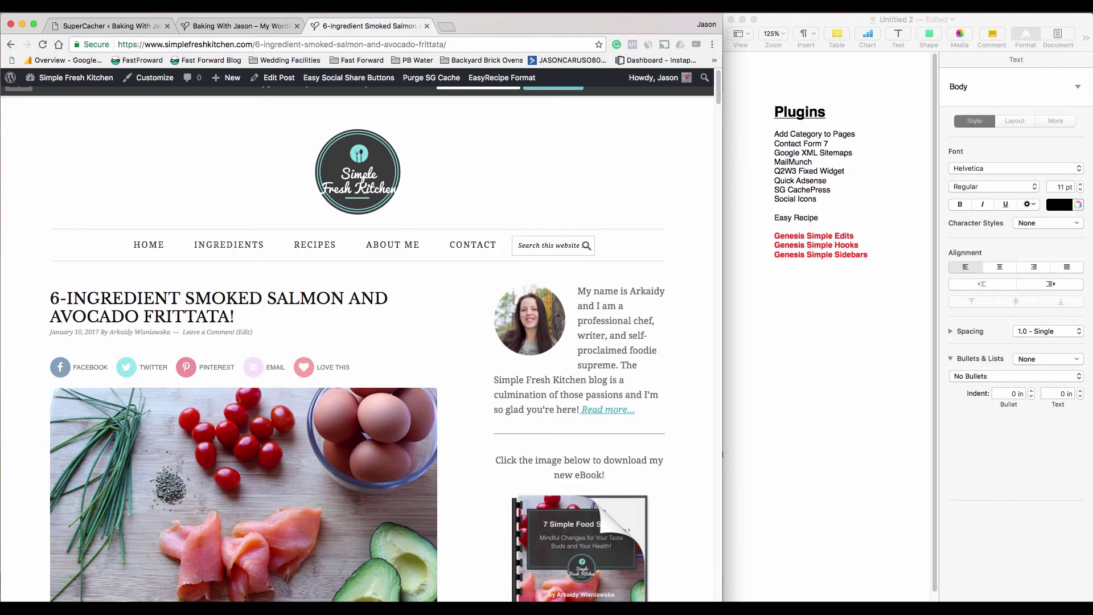
click(440, 78)
click(80, 25)
mouse_move(57, 133)
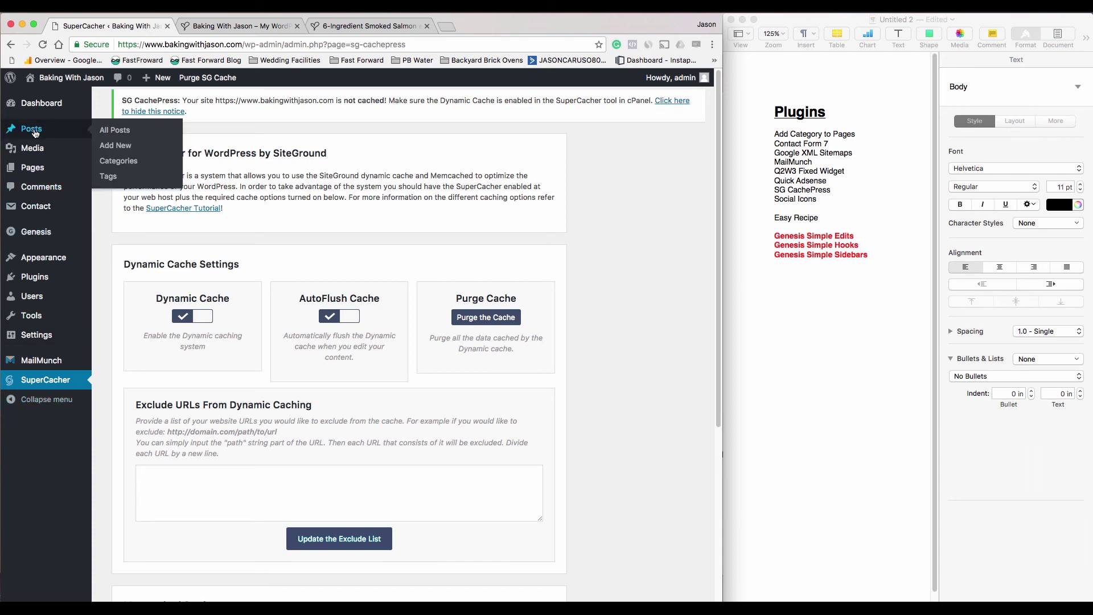
mouse_move(52, 285)
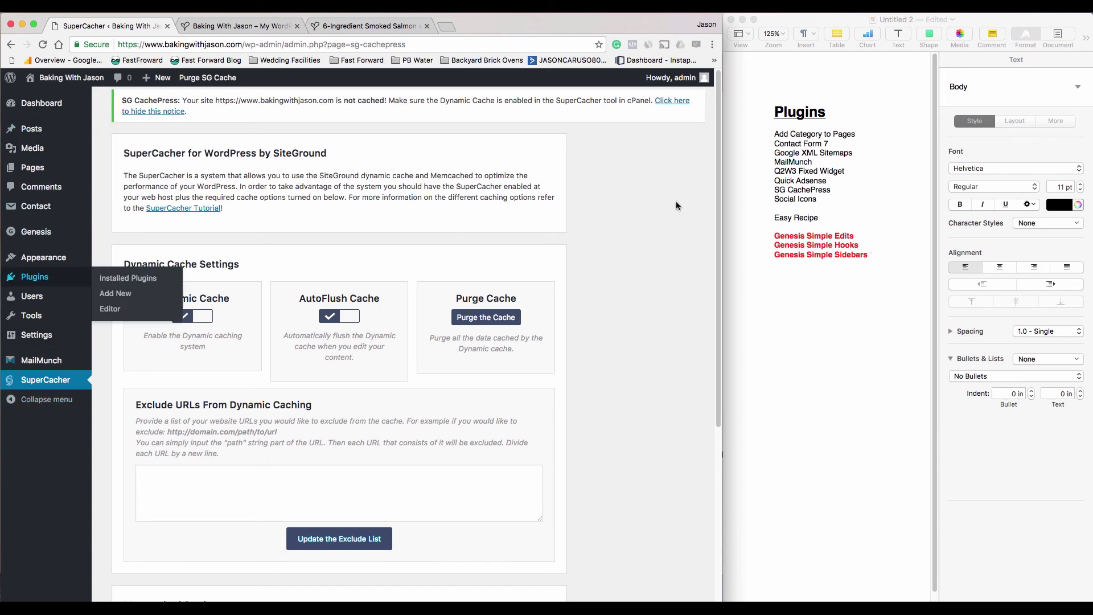